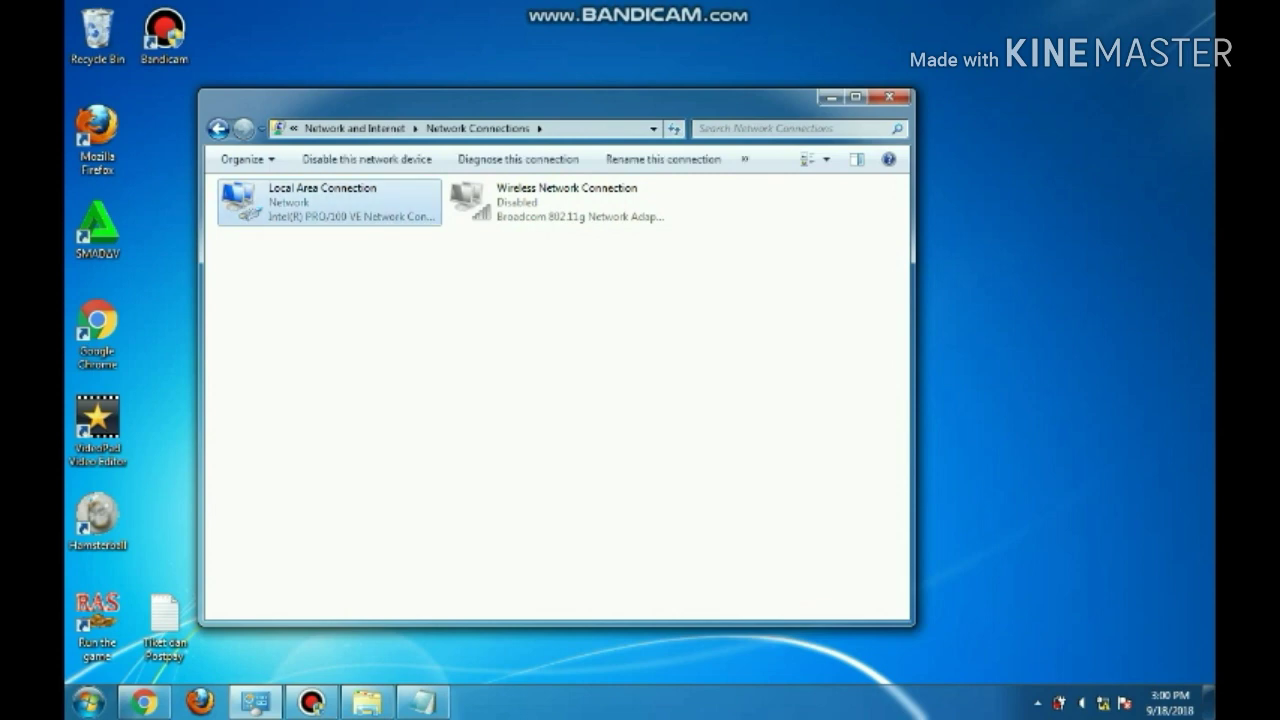
# - Minimize the Network Connections window so the desktop shows
pyautogui.click(831, 97)
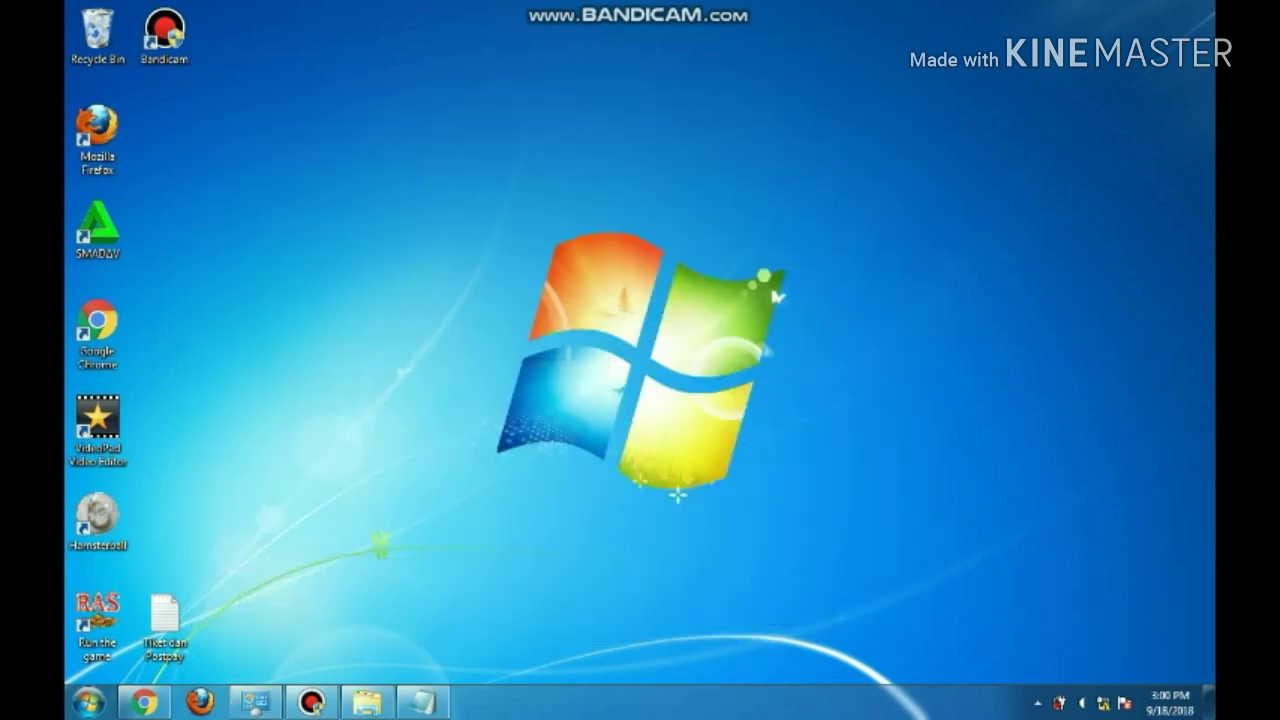
# - Bring Chrome forward and load the router admin page at 192.168.1.1
pyautogui.click(144, 702)
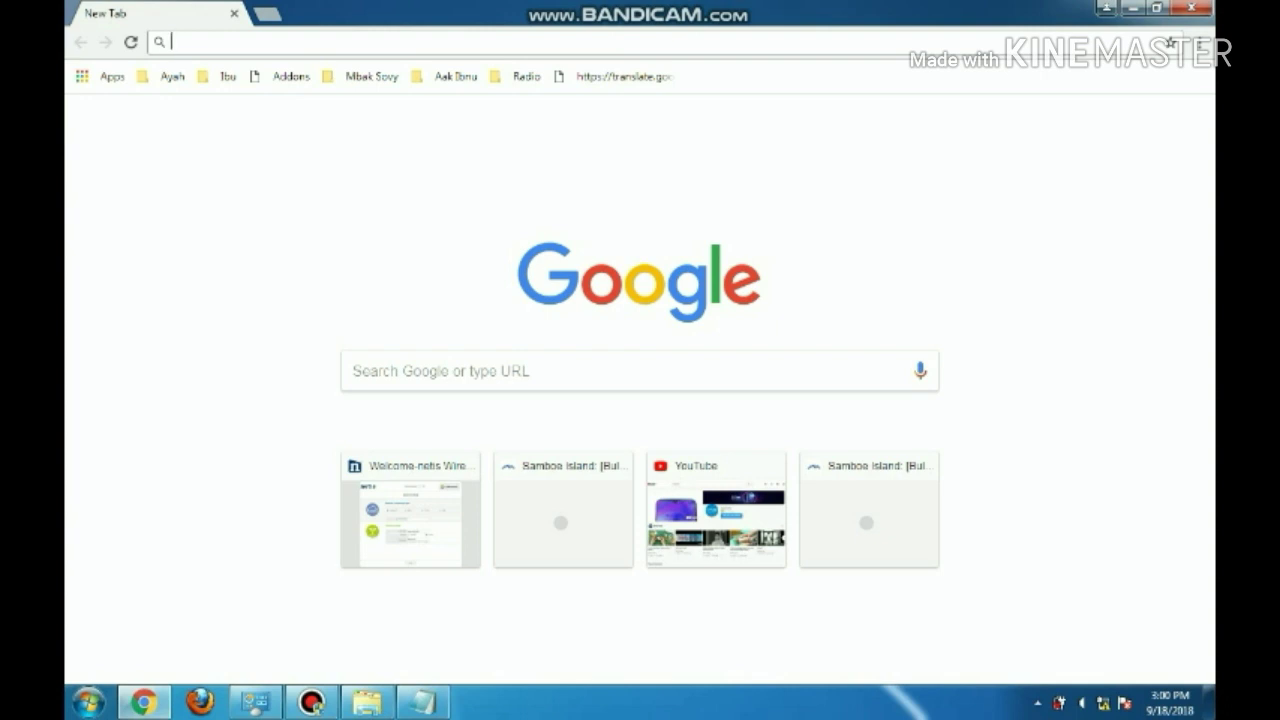
pyautogui.write('192.16')
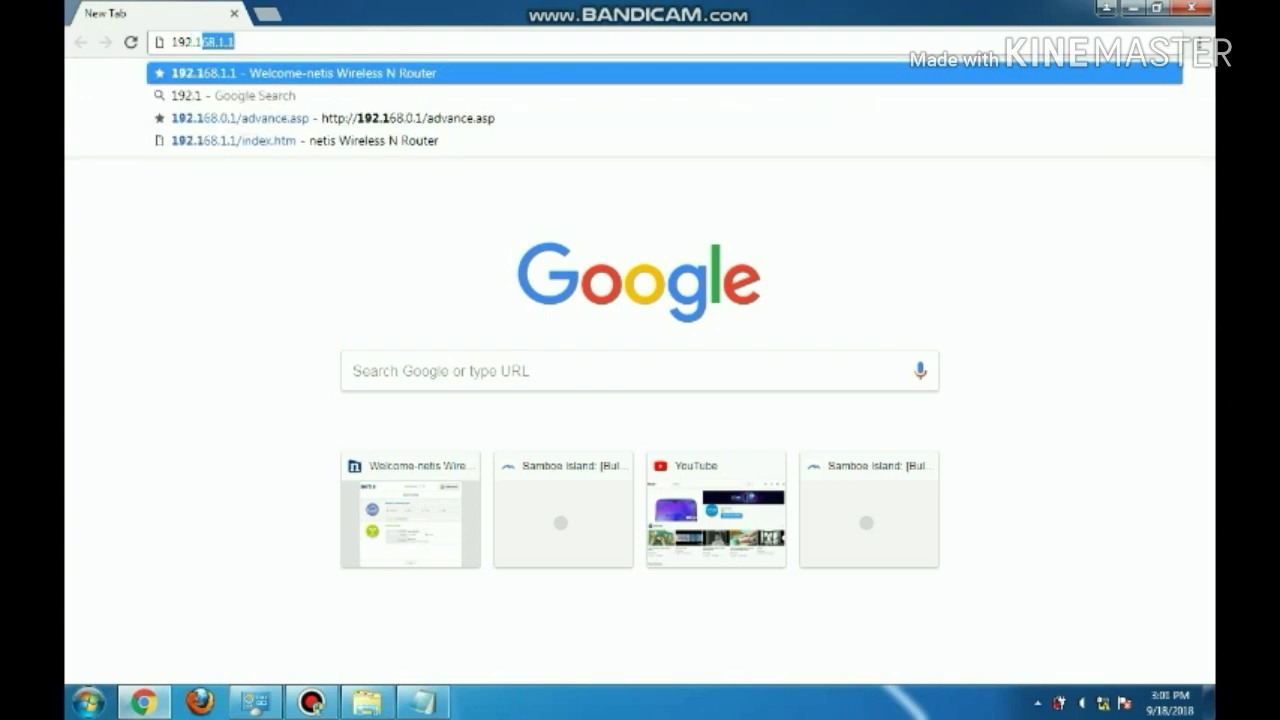
pyautogui.write('8.')
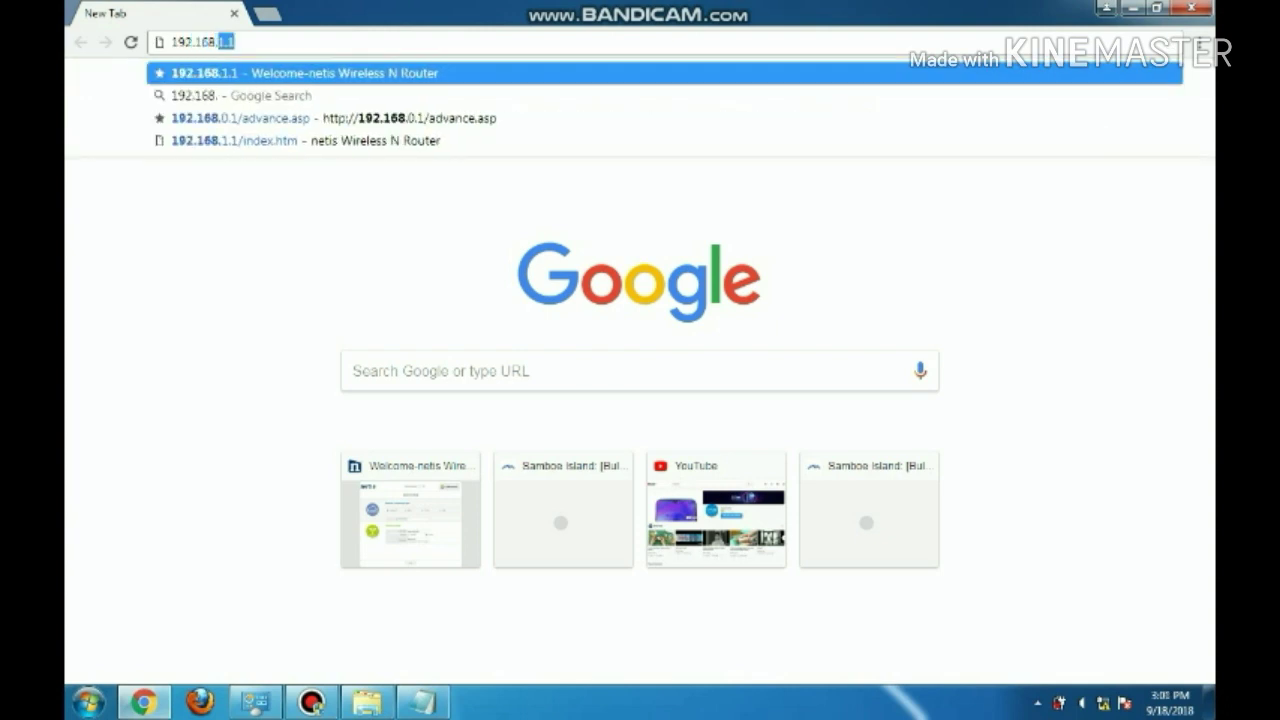
pyautogui.press('BackSpace')
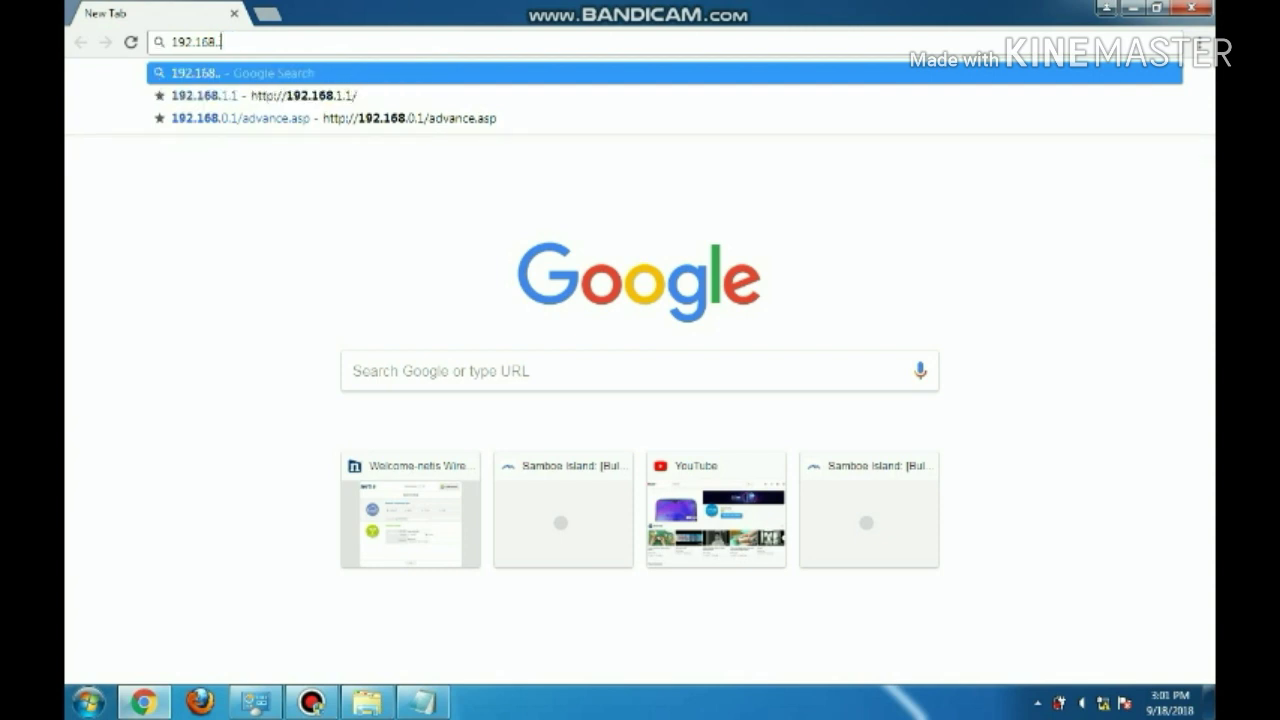
pyautogui.write('1')
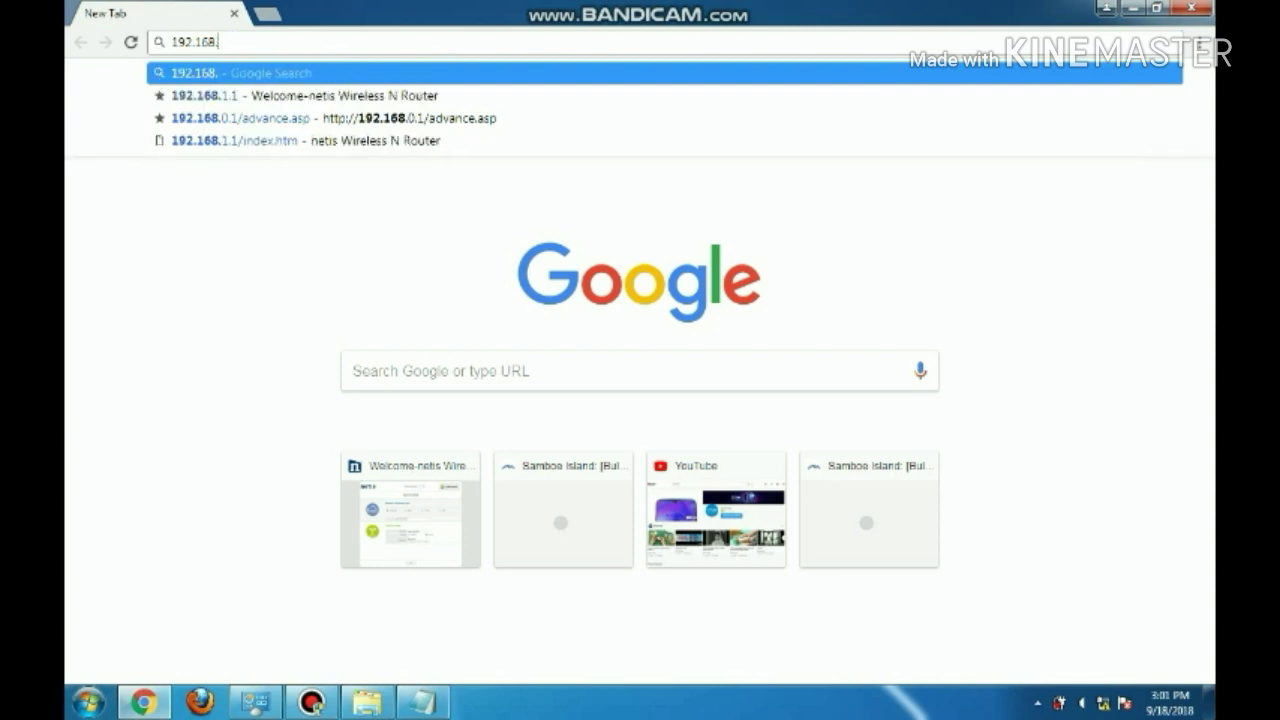
pyautogui.write('.1')
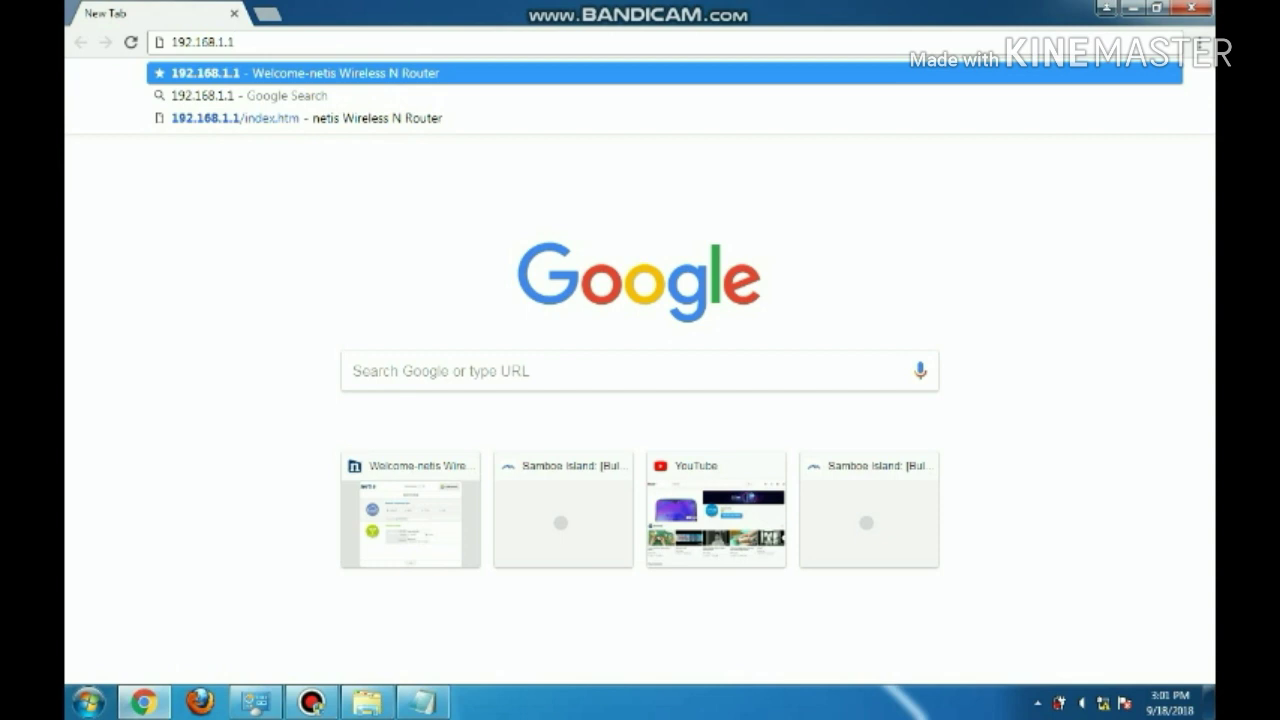
pyautogui.press('Return')
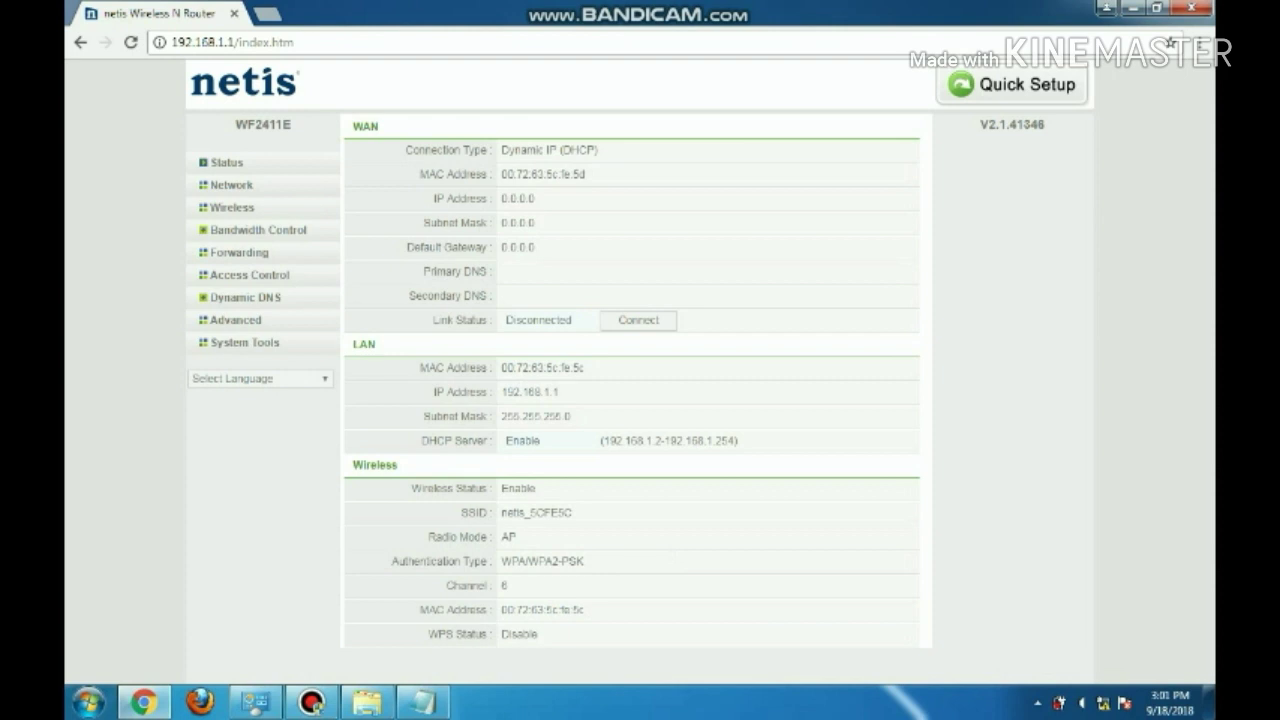
# - Browse the WAN, LAN and Address Reservation pages, ending on the Operation Mode page
pyautogui.click(231, 185)
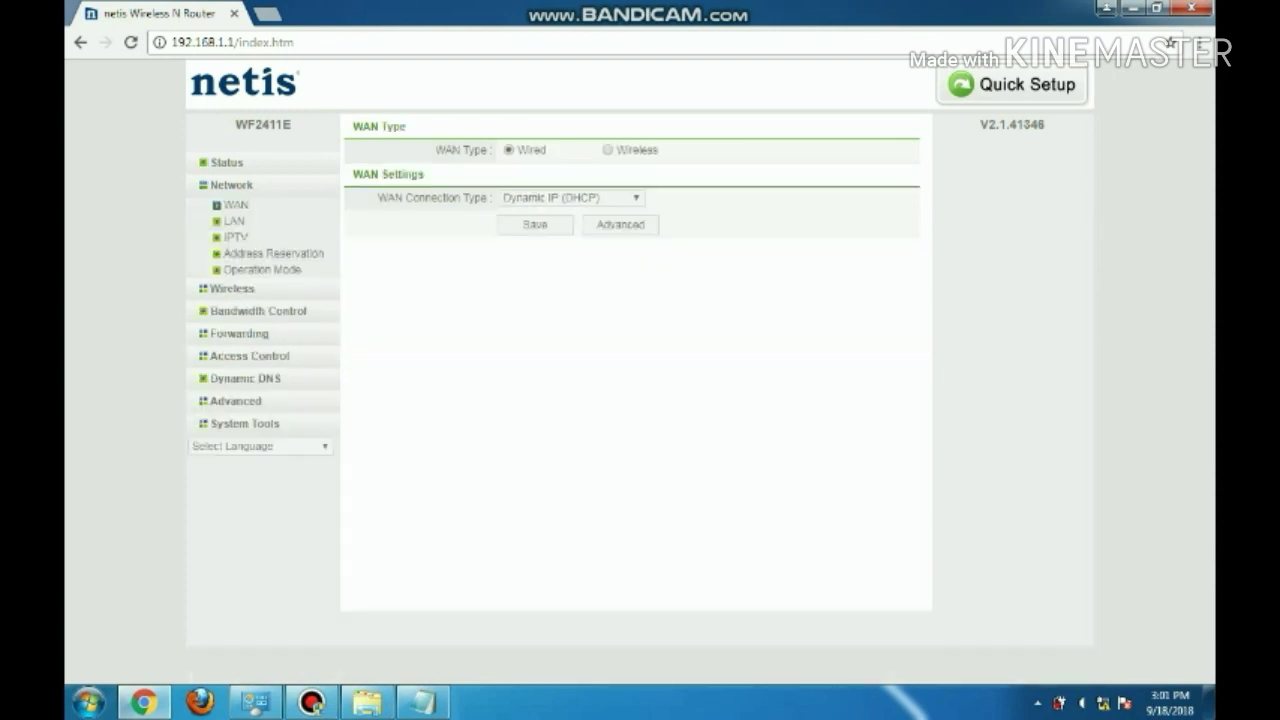
pyautogui.click(262, 270)
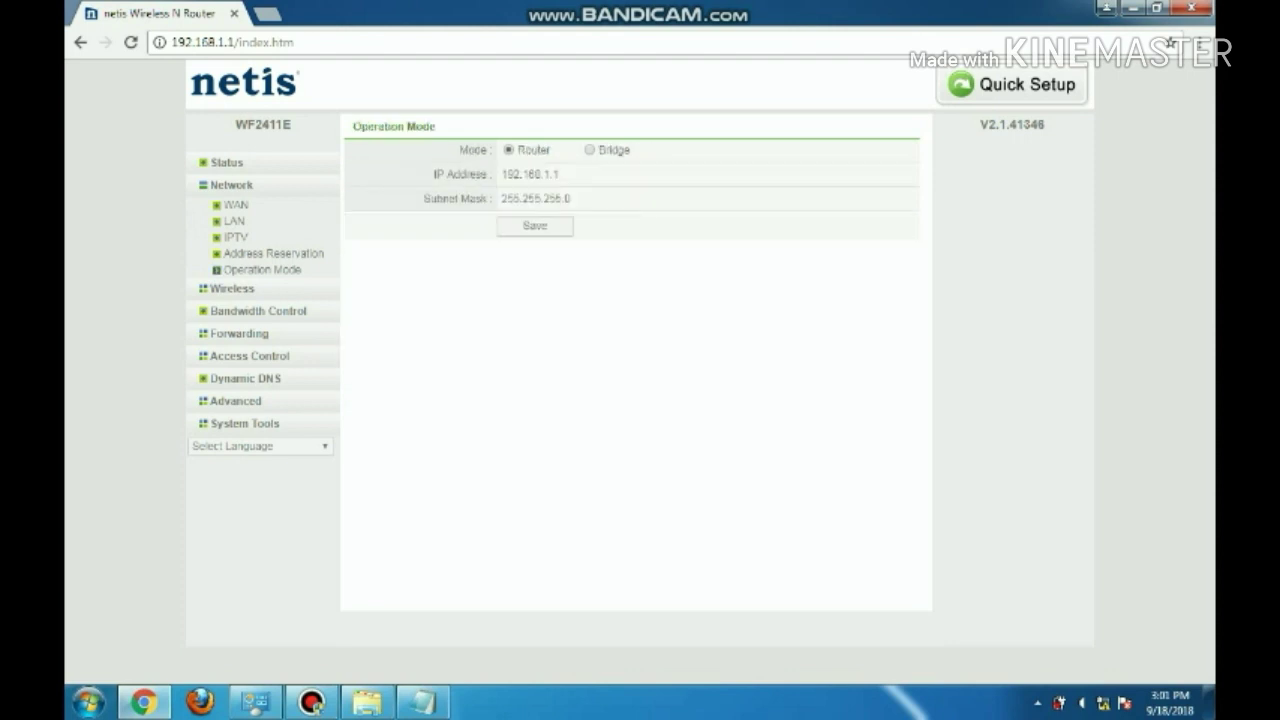
pyautogui.click(236, 204)
pyautogui.click(234, 220)
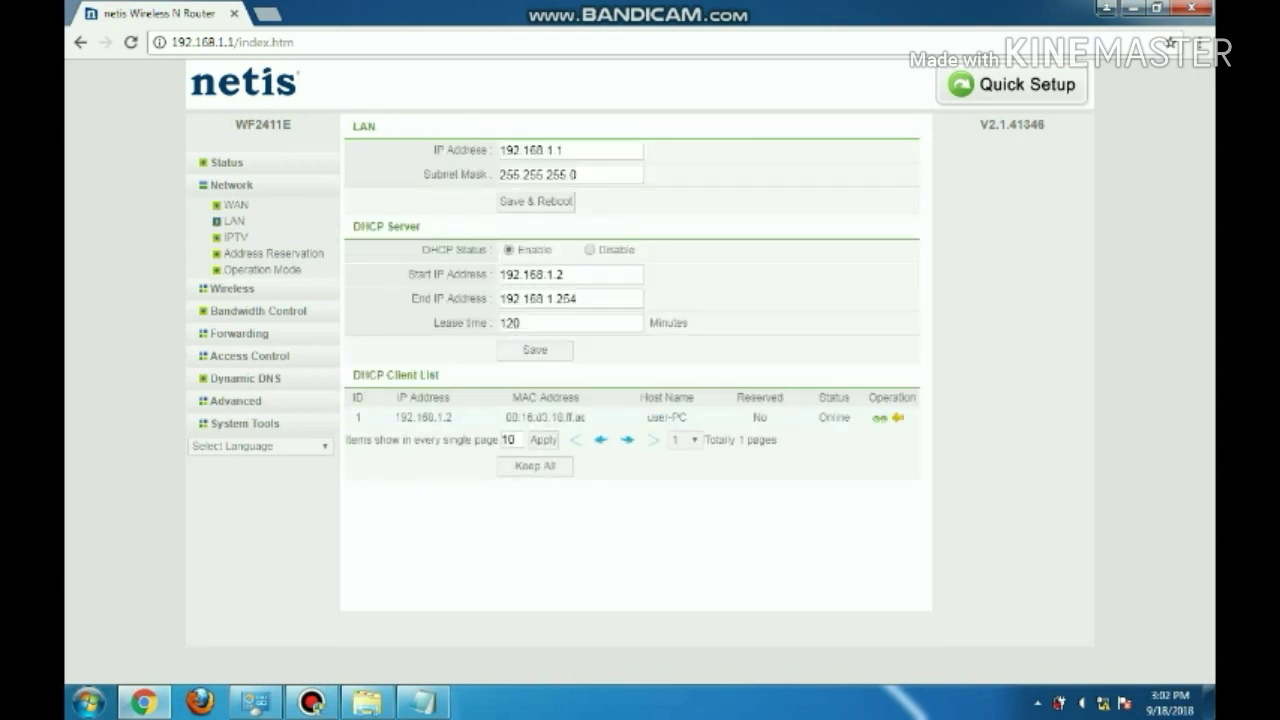
pyautogui.click(273, 253)
pyautogui.click(262, 269)
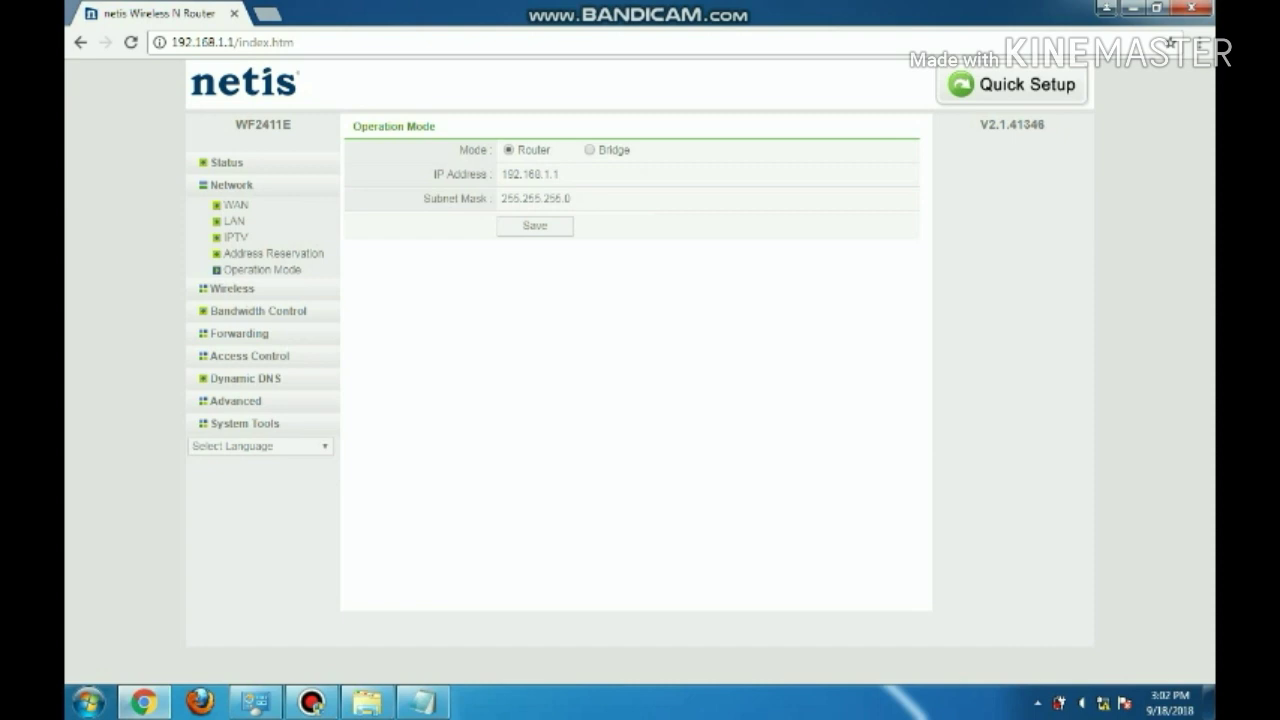
# - Switch to Bridge mode and change the IP address to 212.100.212.16
pyautogui.click(590, 149)
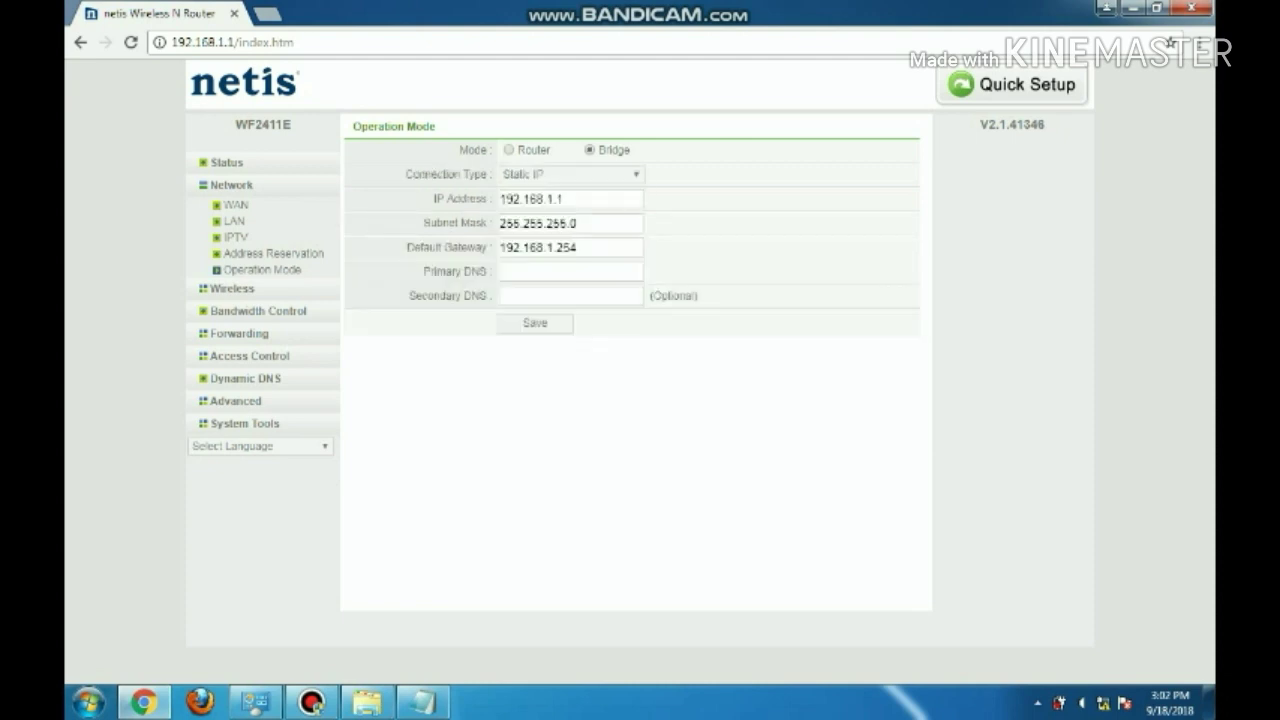
pyautogui.click(570, 198)
pyautogui.doubleClick(530, 198)
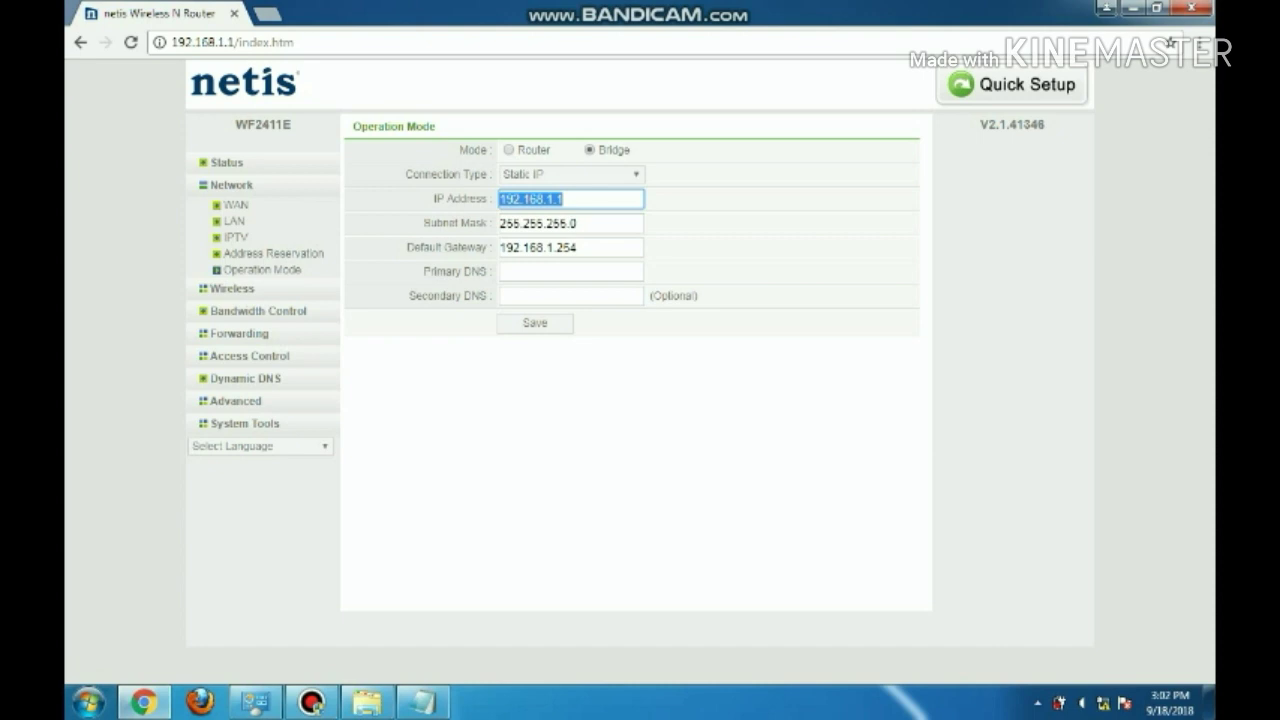
pyautogui.write('212.1')
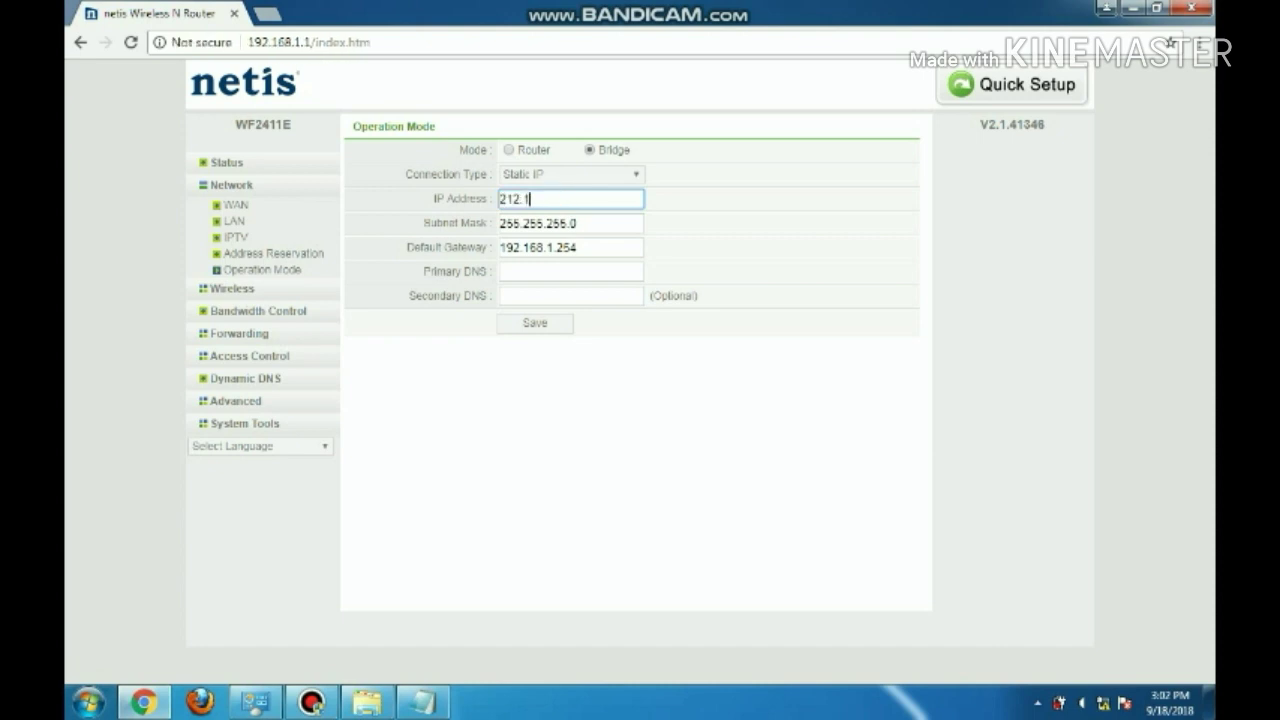
pyautogui.write('00.')
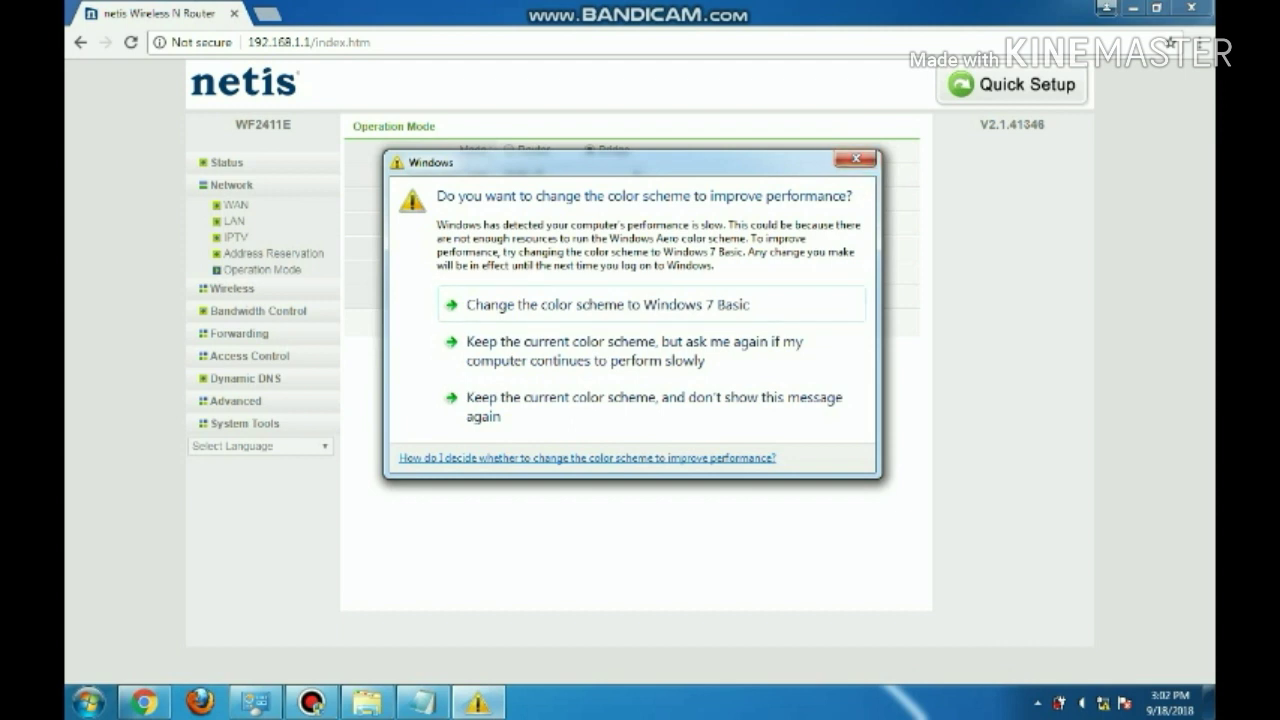
pyautogui.click(650, 406)
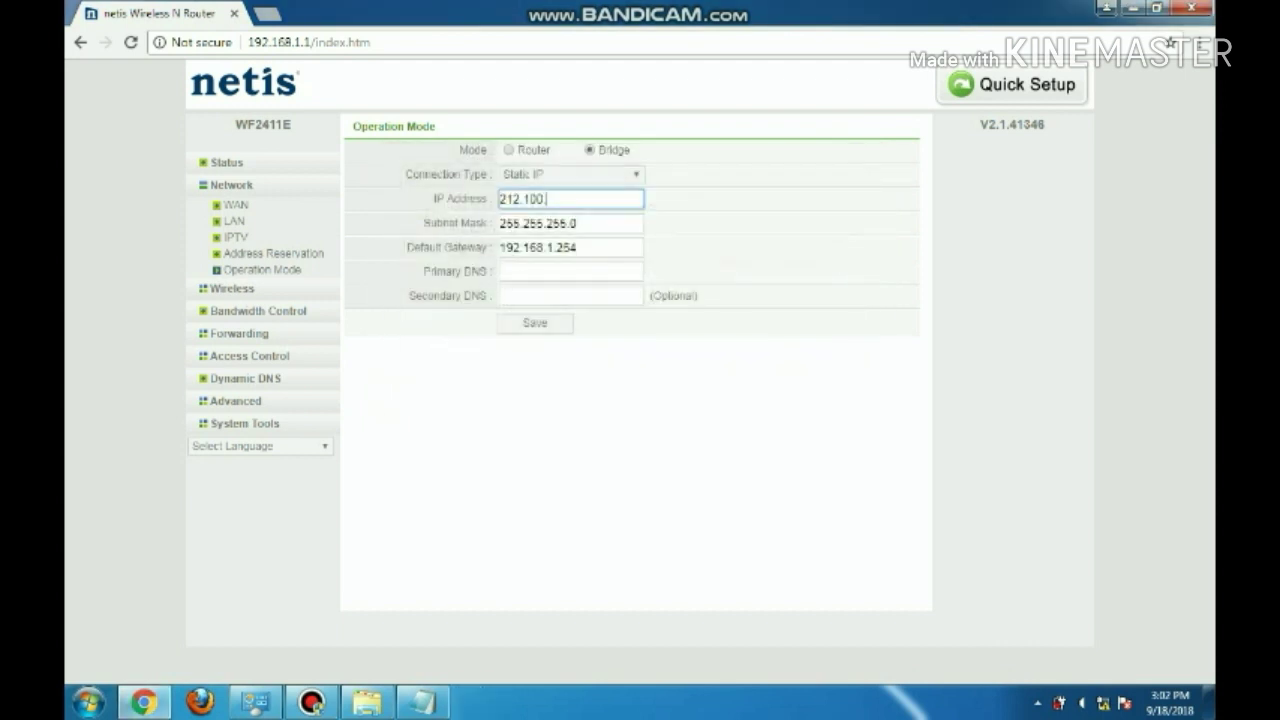
pyautogui.write('.212.16')
# - Replace the default gateway 192.168.1.254 using the copied new address
pyautogui.moveTo(580, 199); pyautogui.dragTo(499, 199)
pyautogui.rightClick(511, 201)
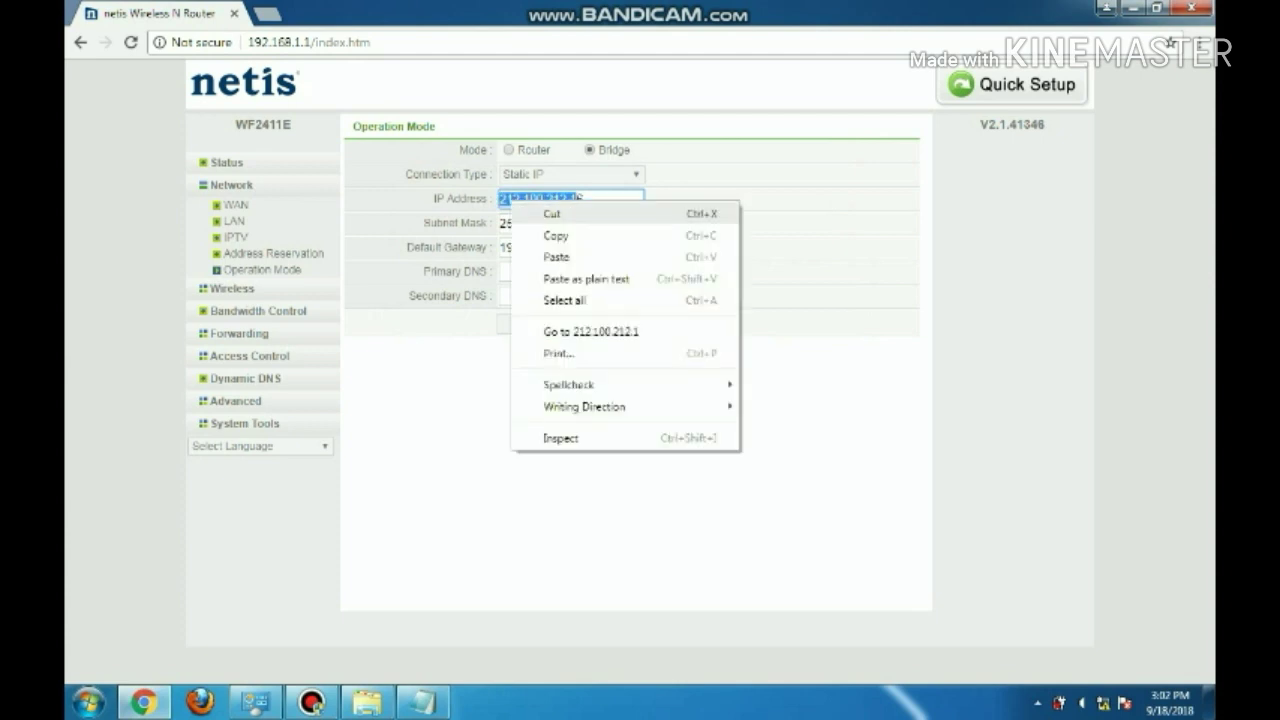
pyautogui.click(556, 236)
pyautogui.doubleClick(545, 247)
pyautogui.rightClick(545, 247)
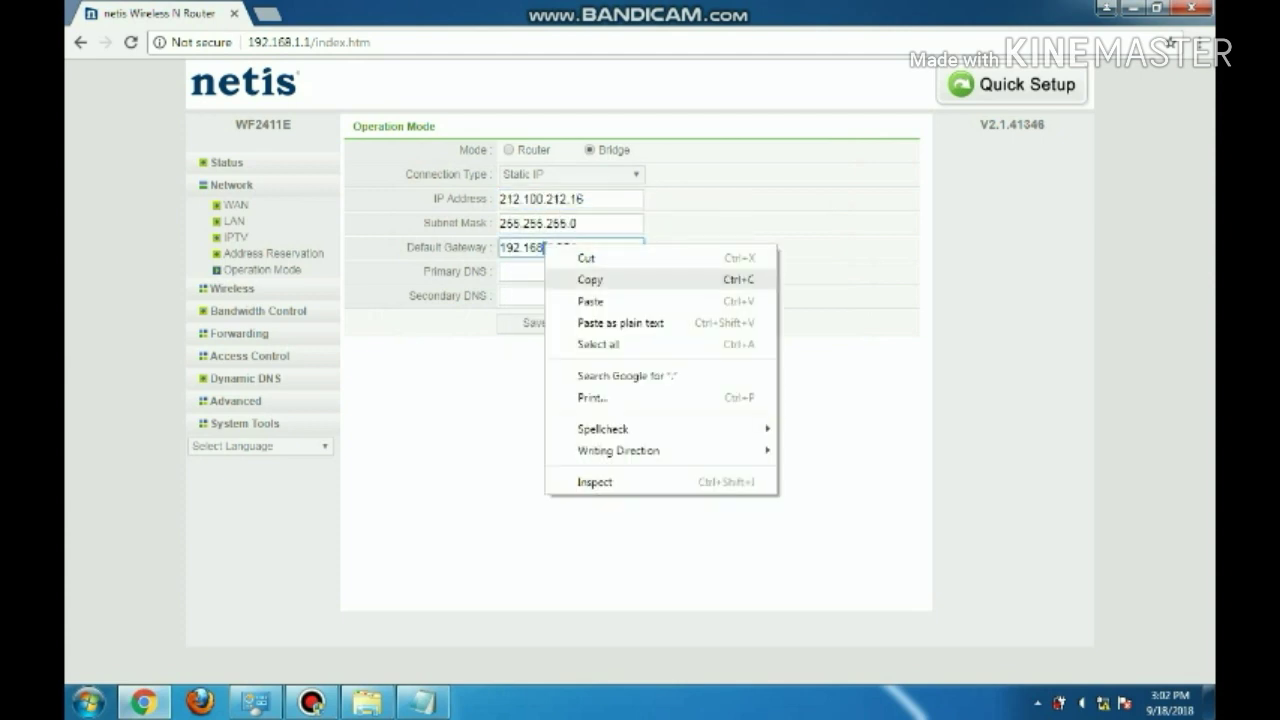
pyautogui.click(598, 344)
pyautogui.rightClick(502, 247)
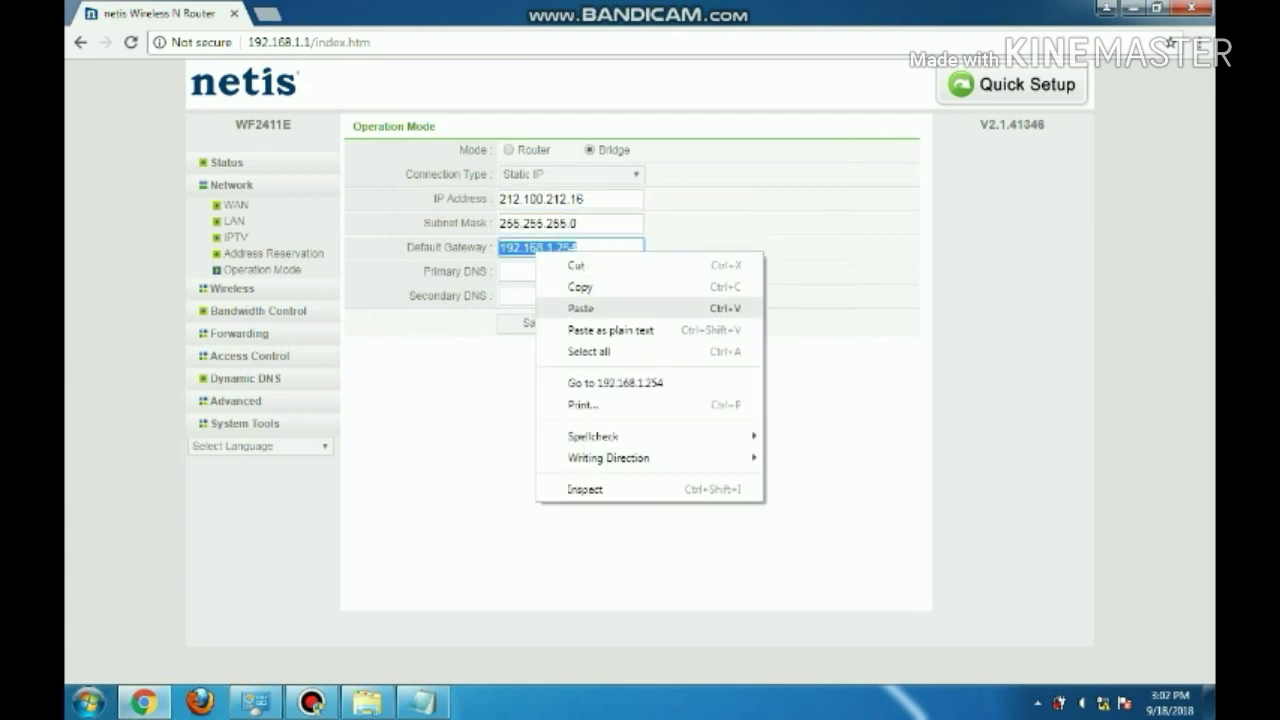
pyautogui.click(545, 303)
# - Set primary DNS 8.8.8.8 and secondary DNS 8.8.4.4, then save the bridge settings
pyautogui.press('Tab')
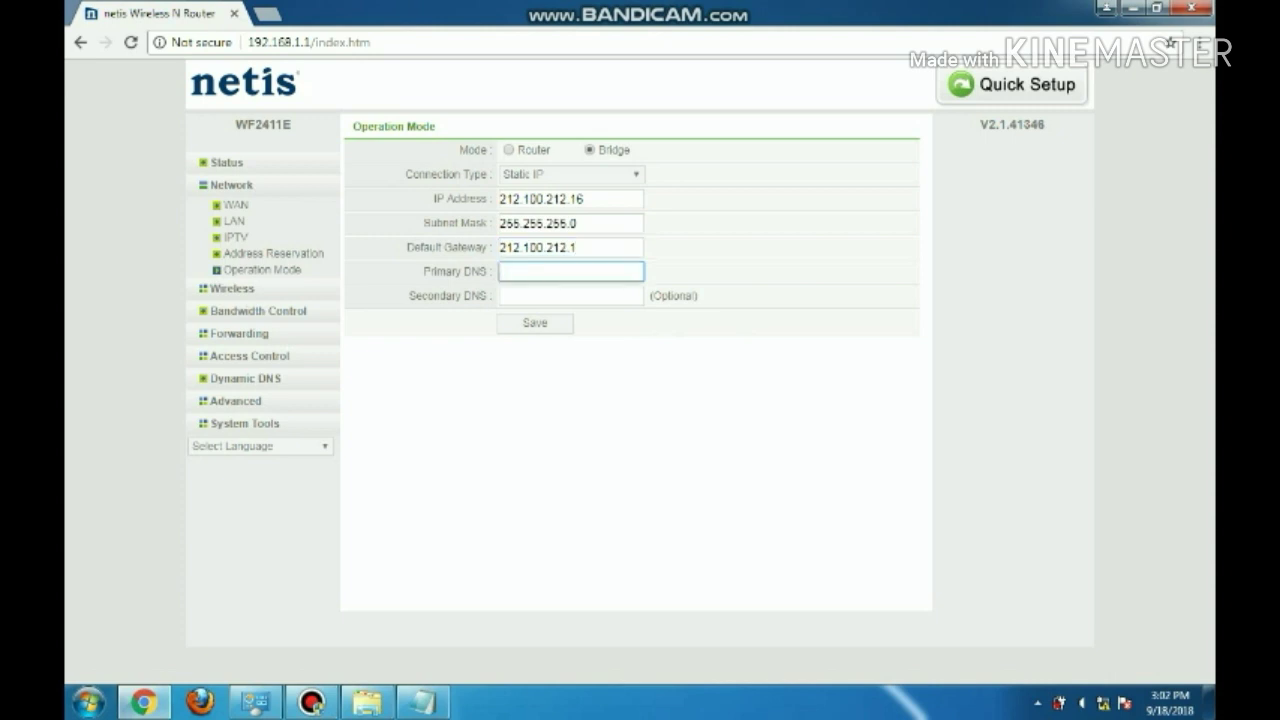
pyautogui.write('8.8.8.8')
pyautogui.press('Tab')
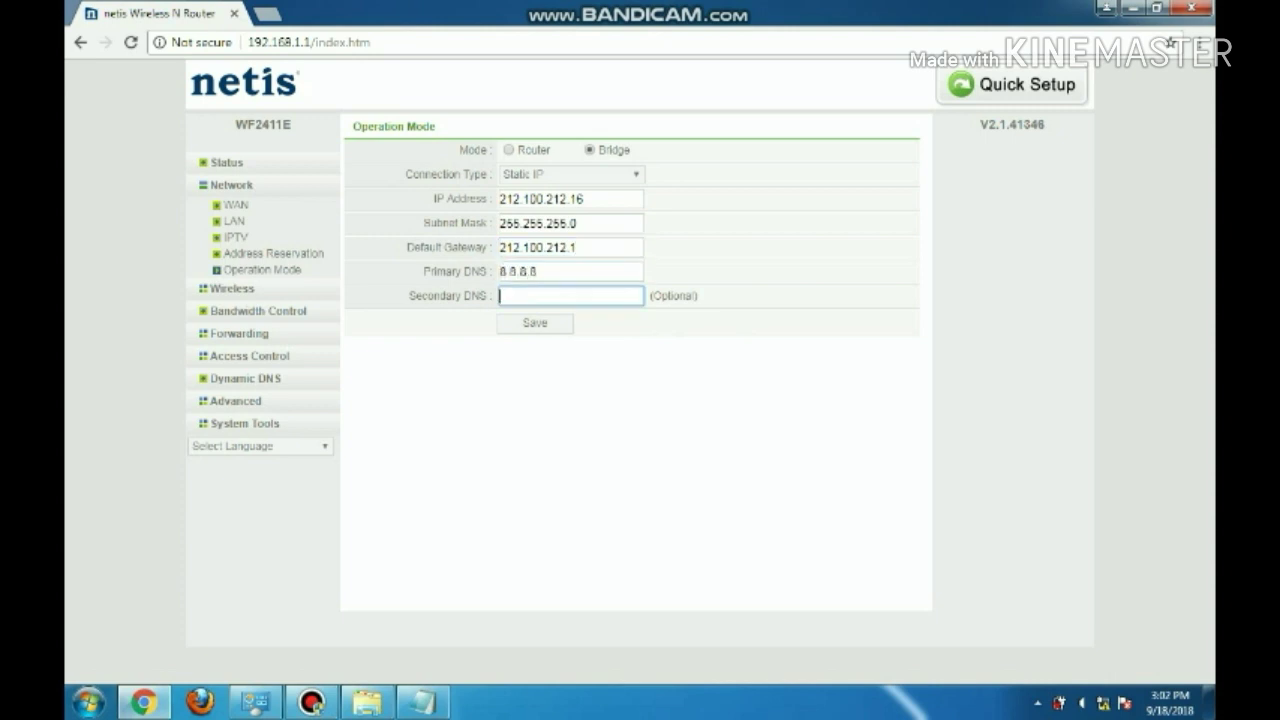
pyautogui.write('8.8.4.4')
pyautogui.press('Tab')
pyautogui.press('Return')
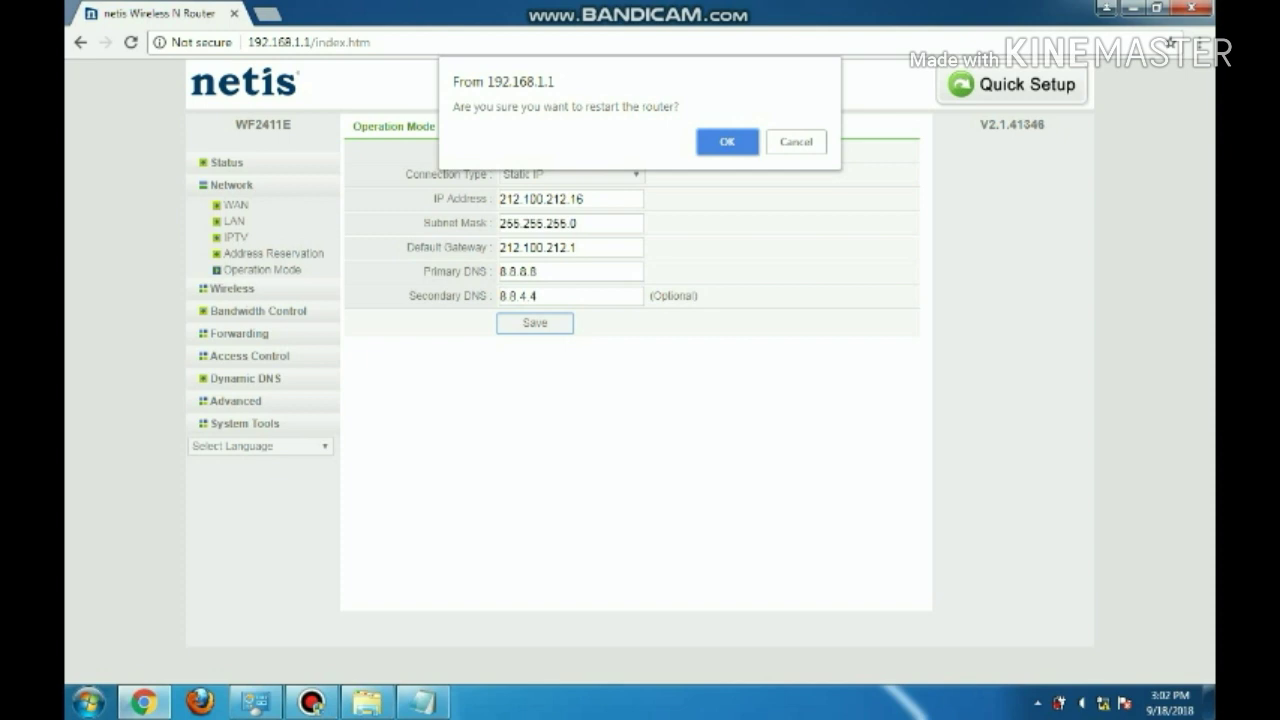
# - Confirm the router restart and let 192.168.1.1 time out
pyautogui.press('Return')
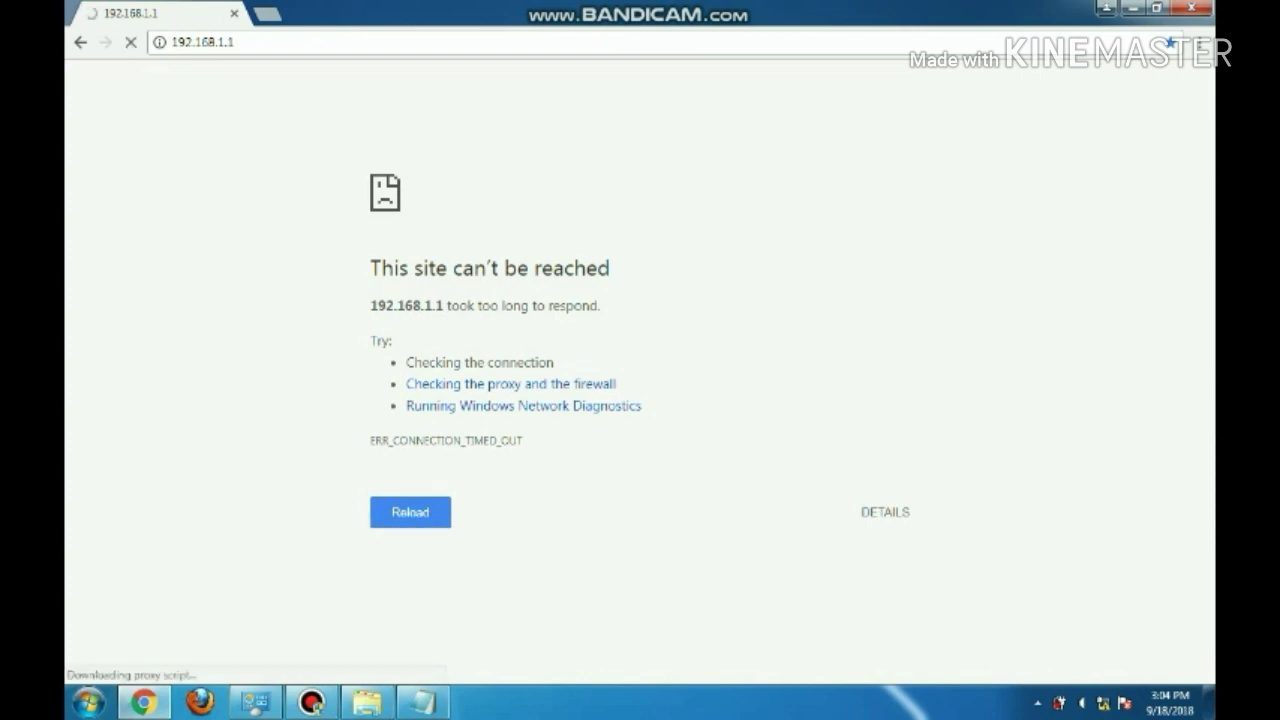
# - Give Local Area Connection static IPv4 212.100.212.18 with mask 255.255.255.0, closing all dialogs
pyautogui.rightClick(332, 202)
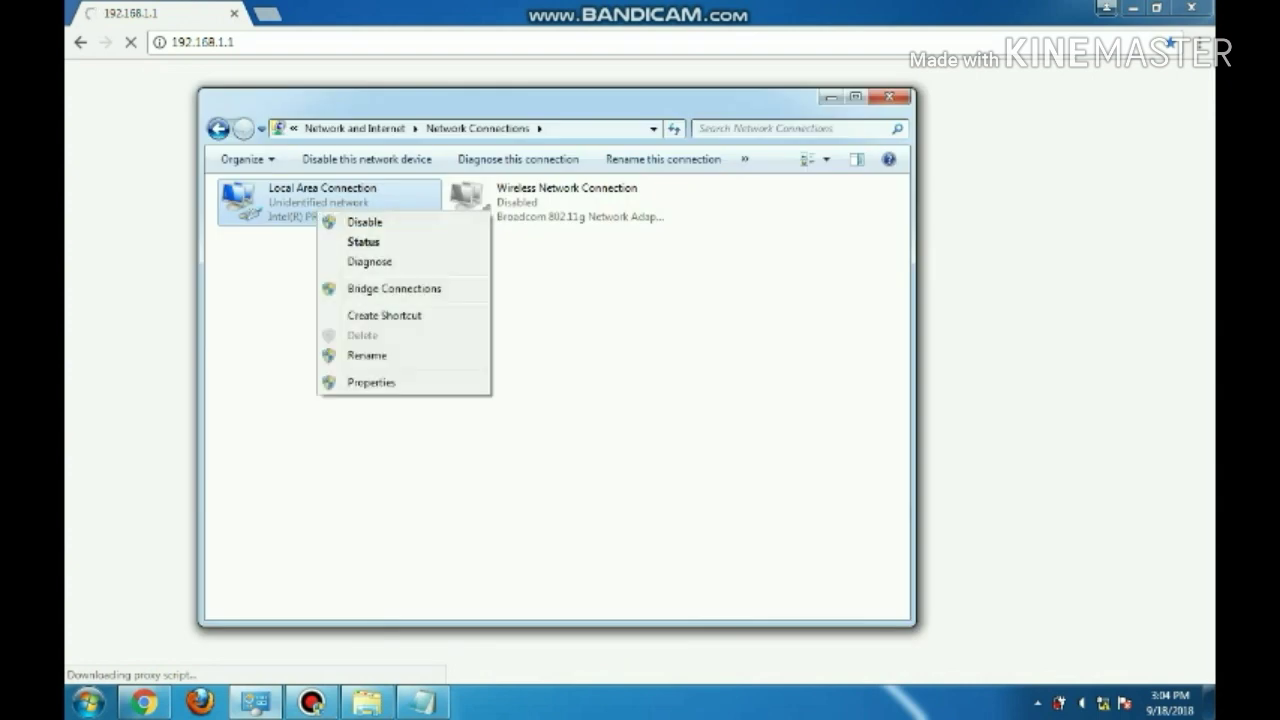
pyautogui.click(362, 242)
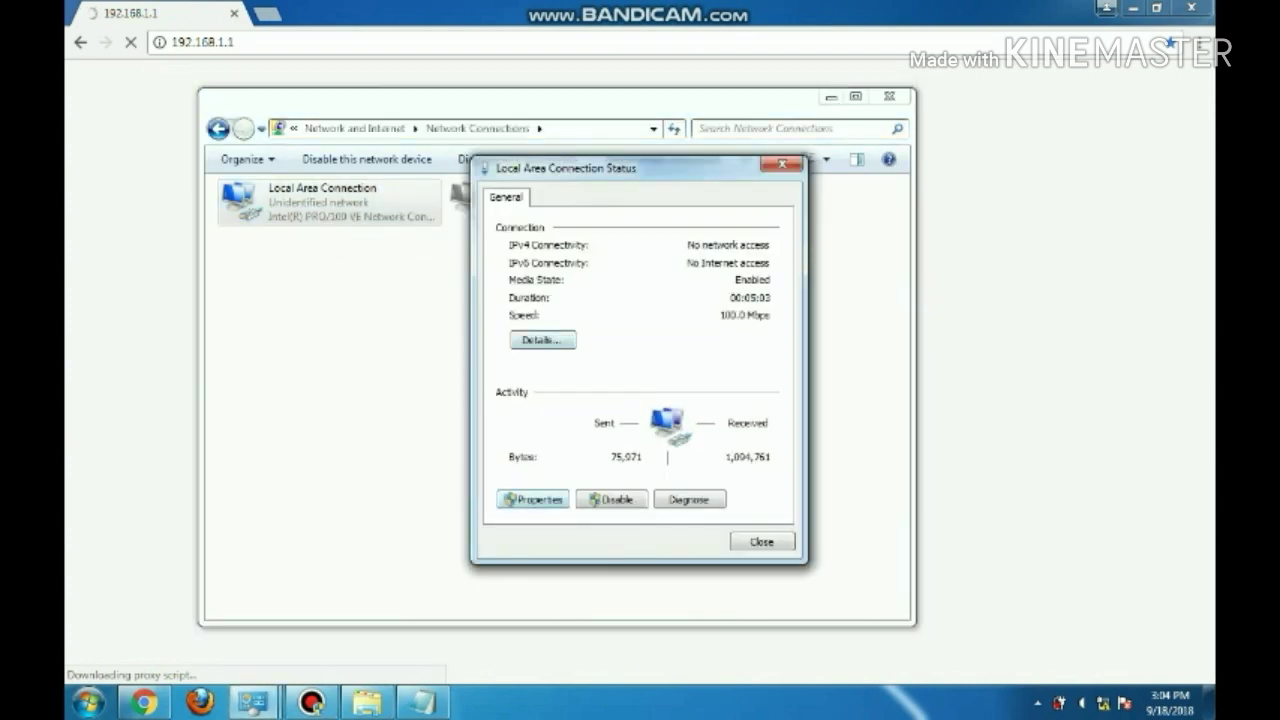
pyautogui.click(532, 499)
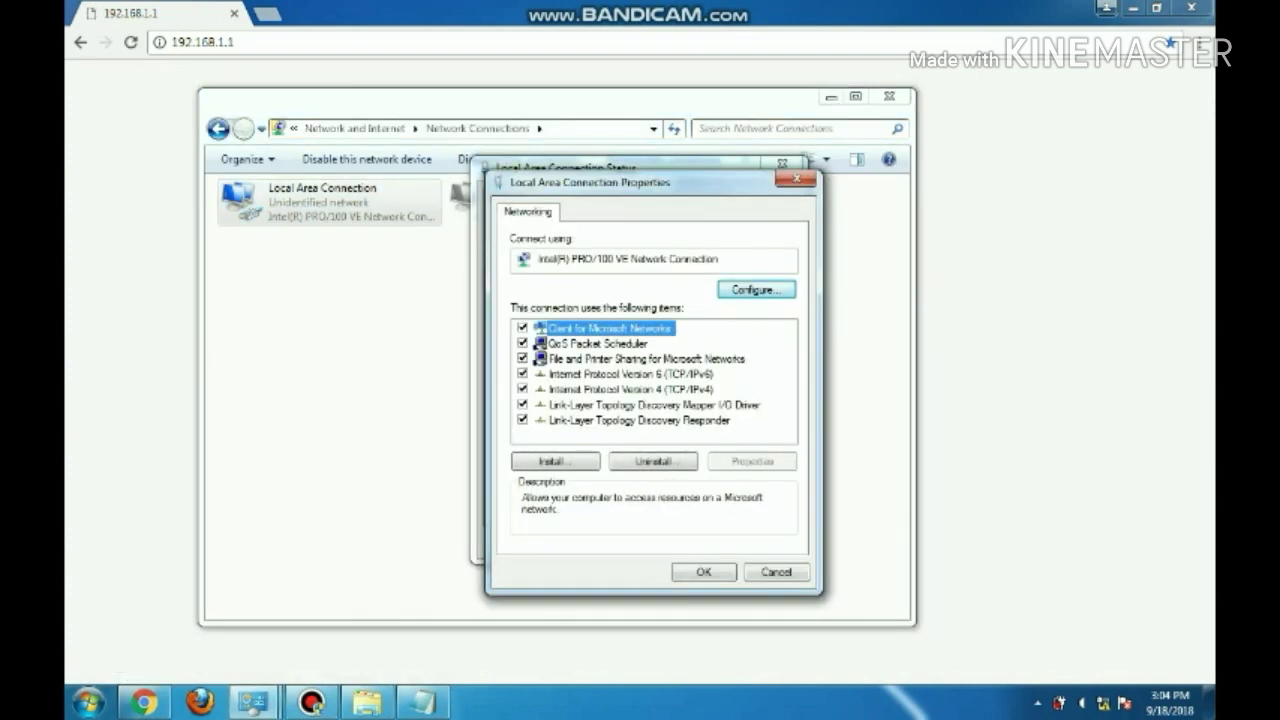
pyautogui.click(630, 389)
pyautogui.click(752, 461)
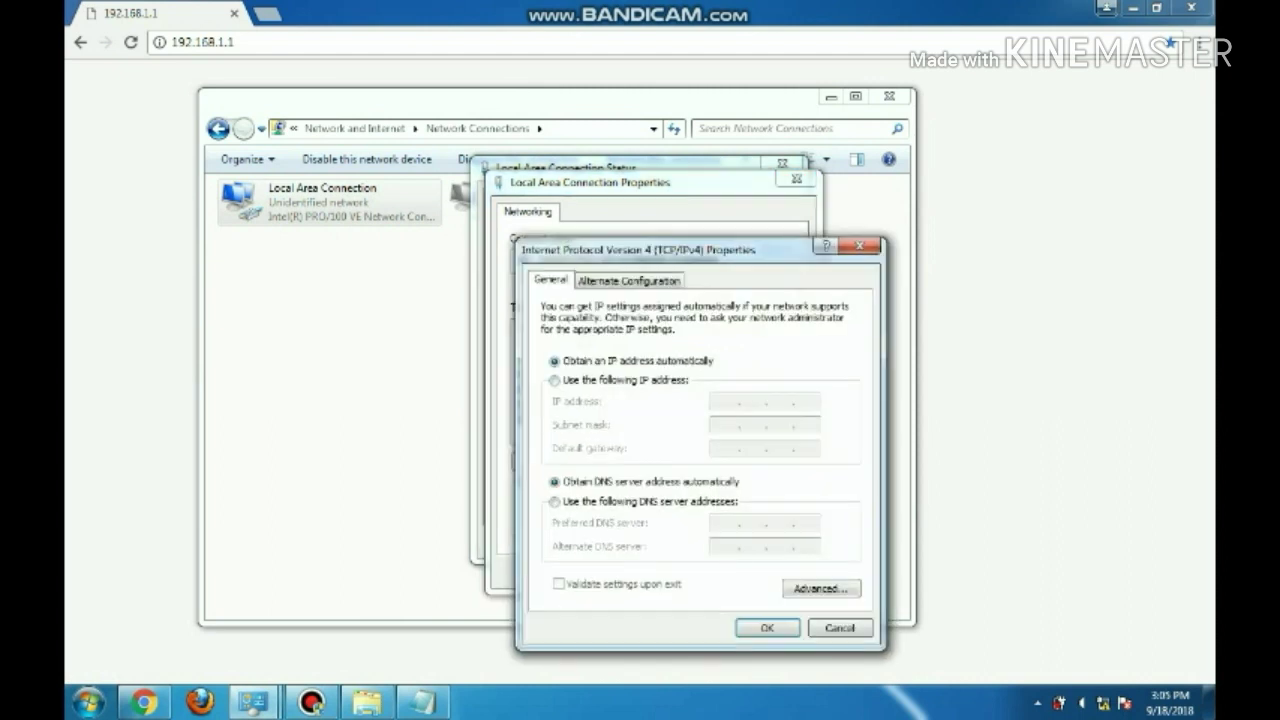
pyautogui.hotkey('alt', 's')
pyautogui.write('212 . 100 . ')
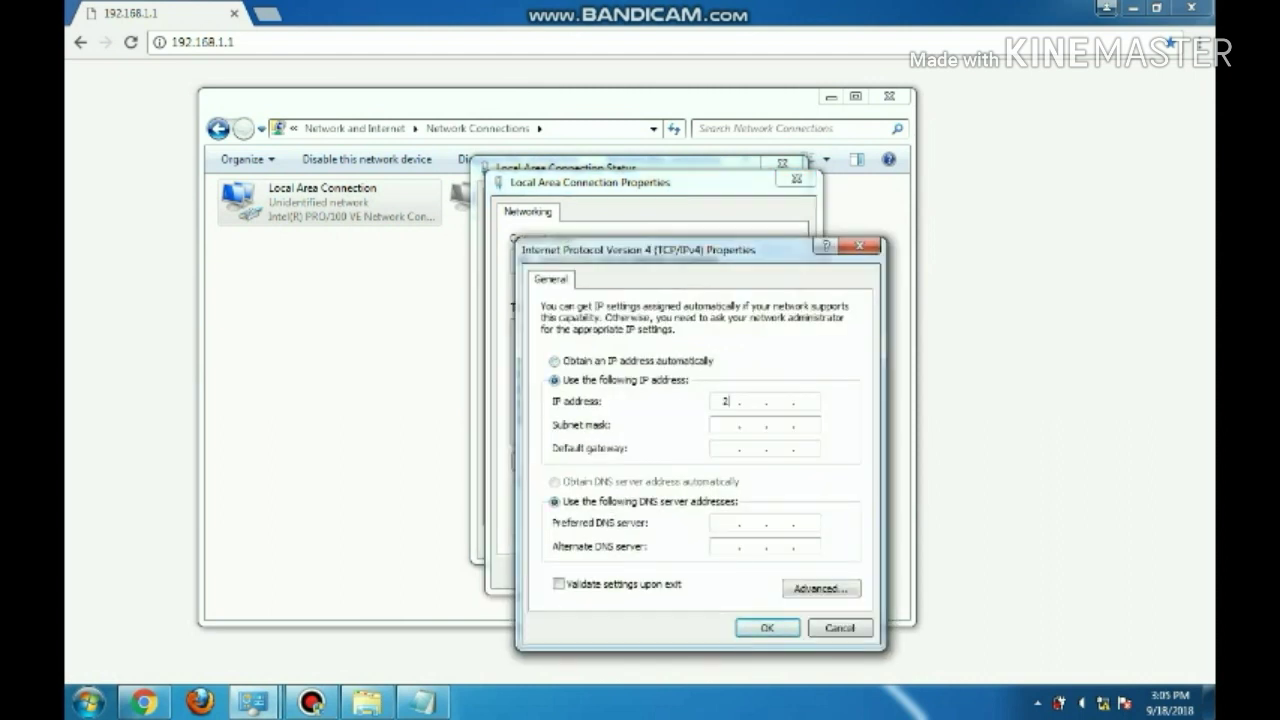
pyautogui.write('212 . ')
pyautogui.write('18')
pyautogui.press('Tab')
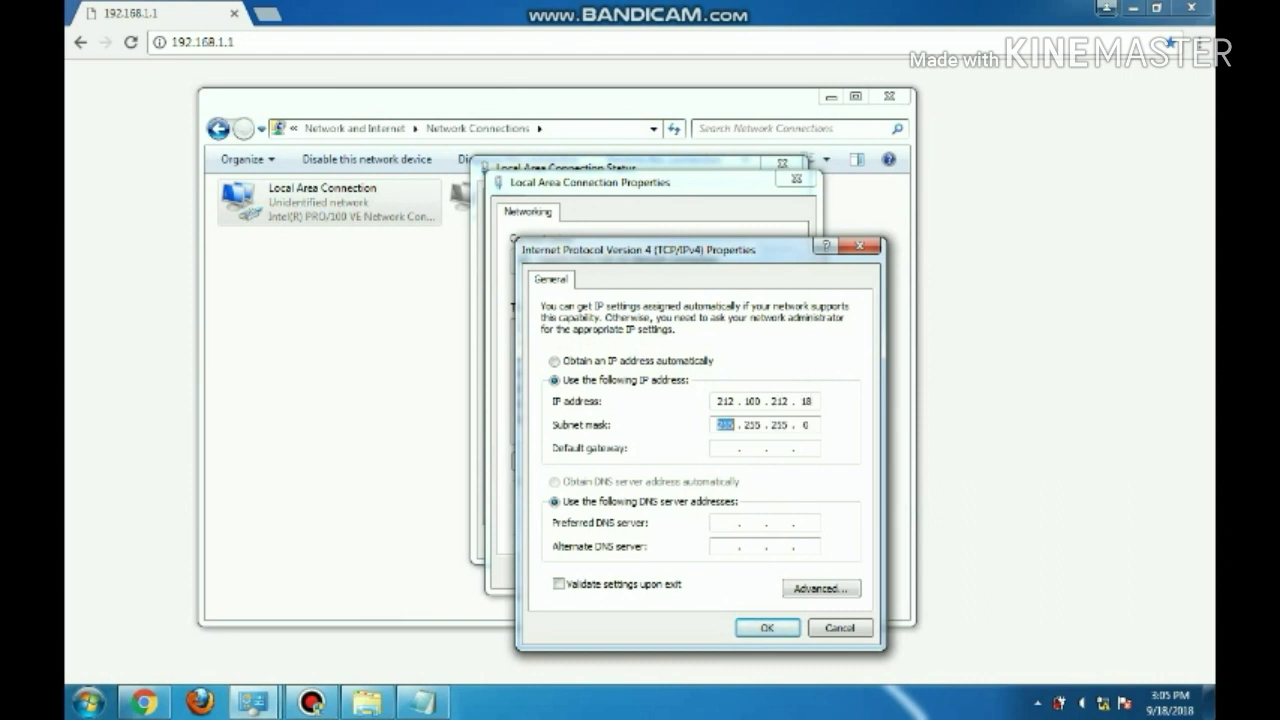
pyautogui.press('Return')
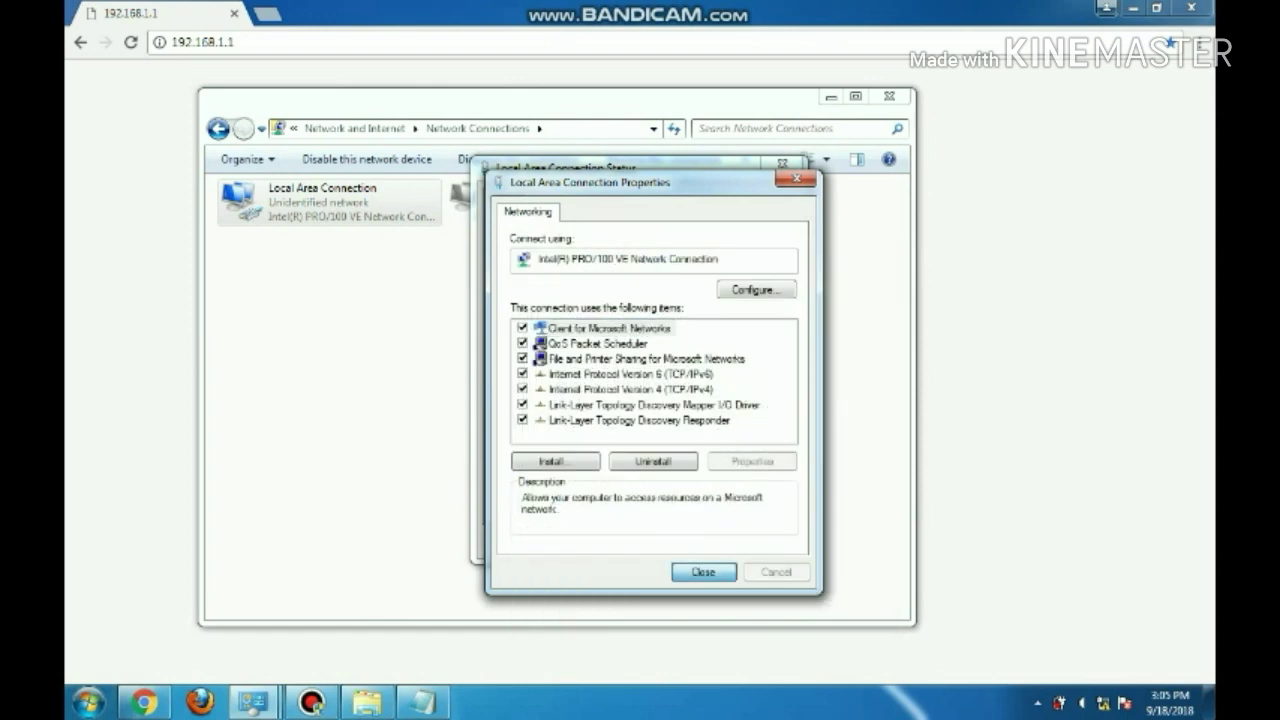
pyautogui.press('Return')
pyautogui.press('Escape')
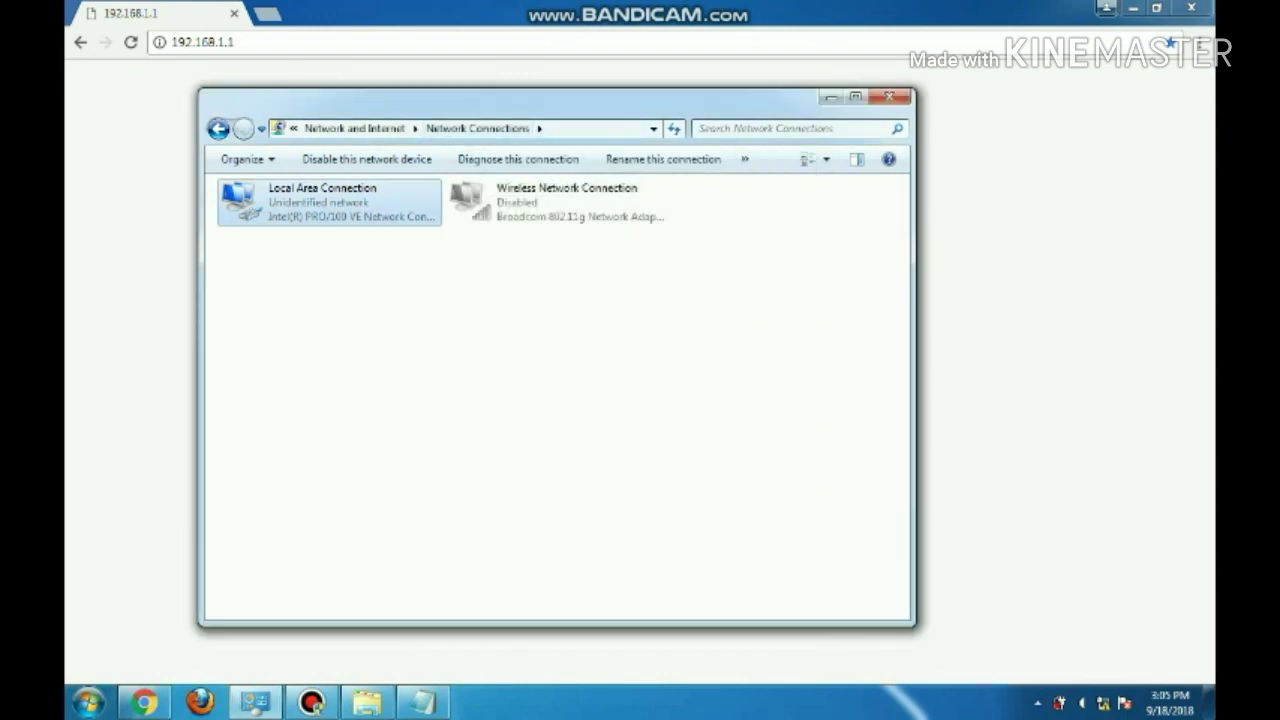
pyautogui.hotkey('alt', 'F4')
# - Load the router admin at its new address 212.100.212.16
pyautogui.write('212')
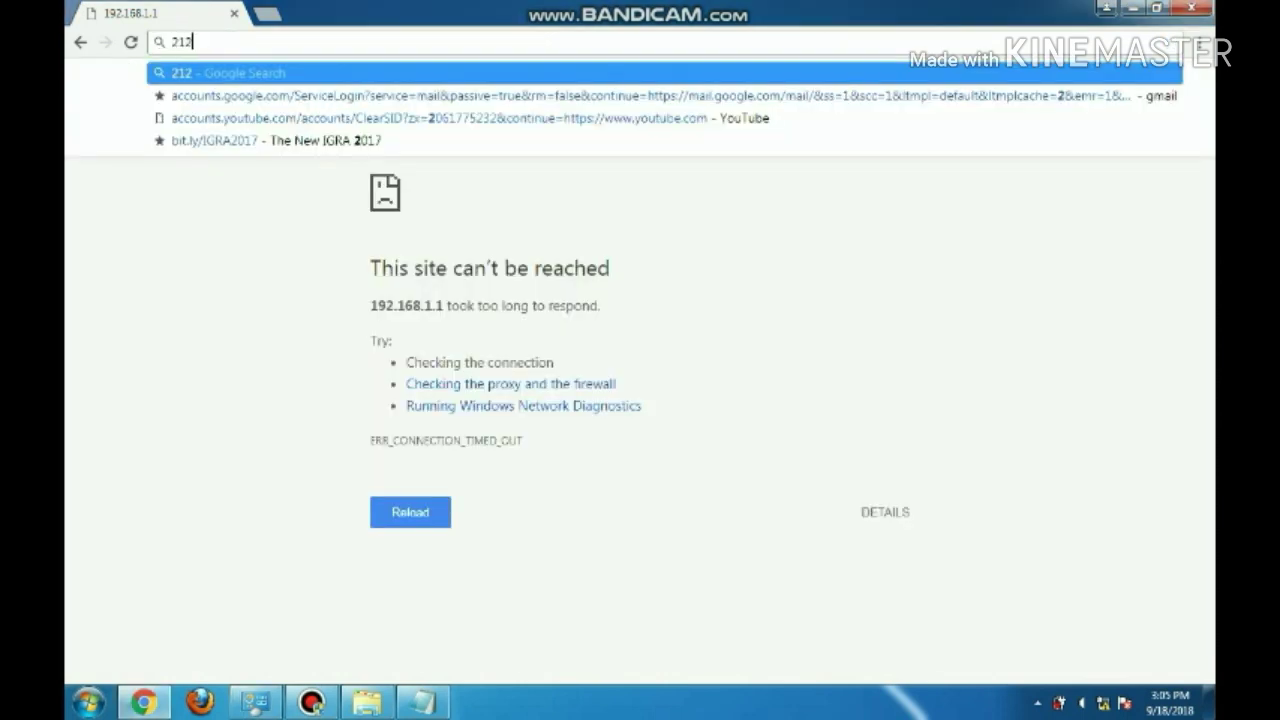
pyautogui.write('.100.')
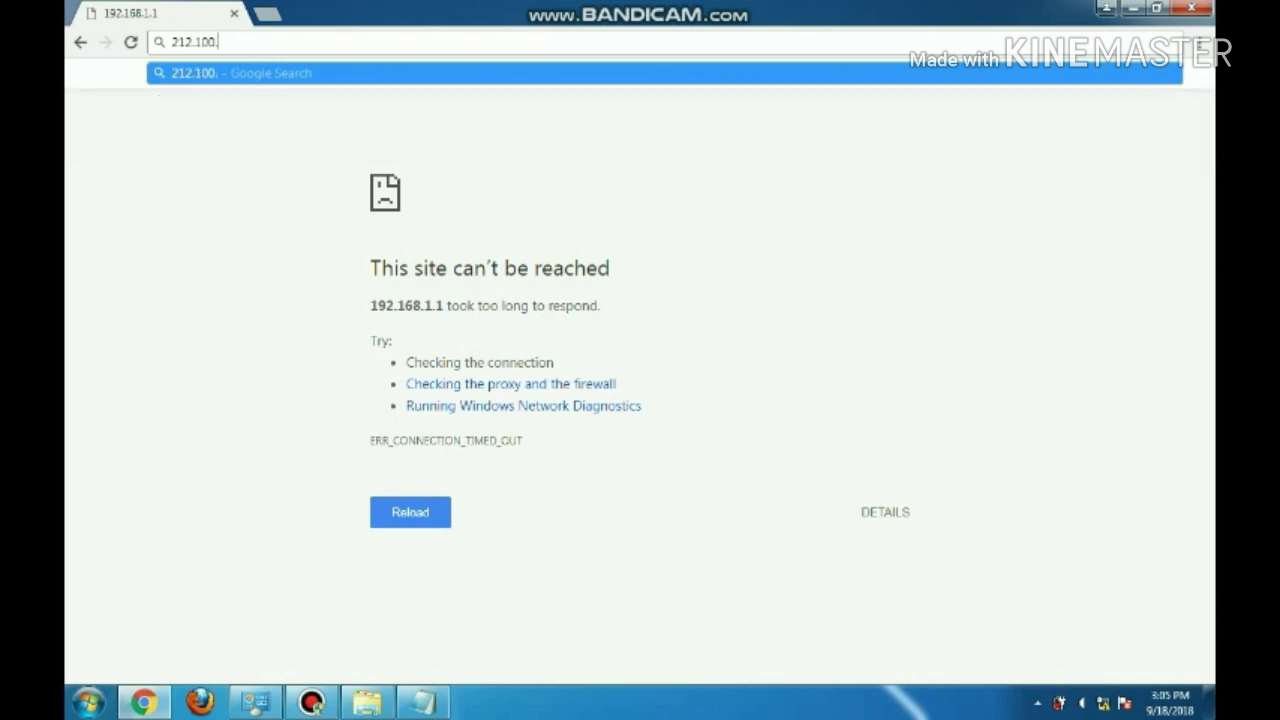
pyautogui.write('212.16')
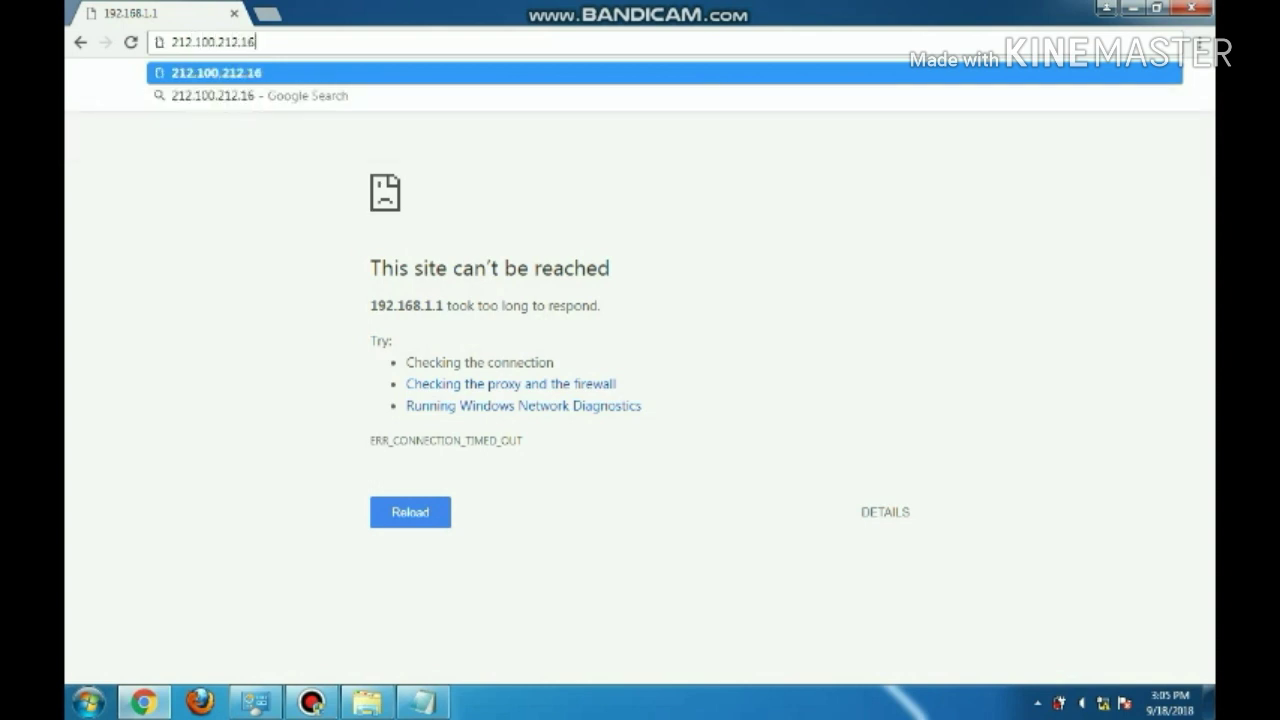
pyautogui.press('Return')
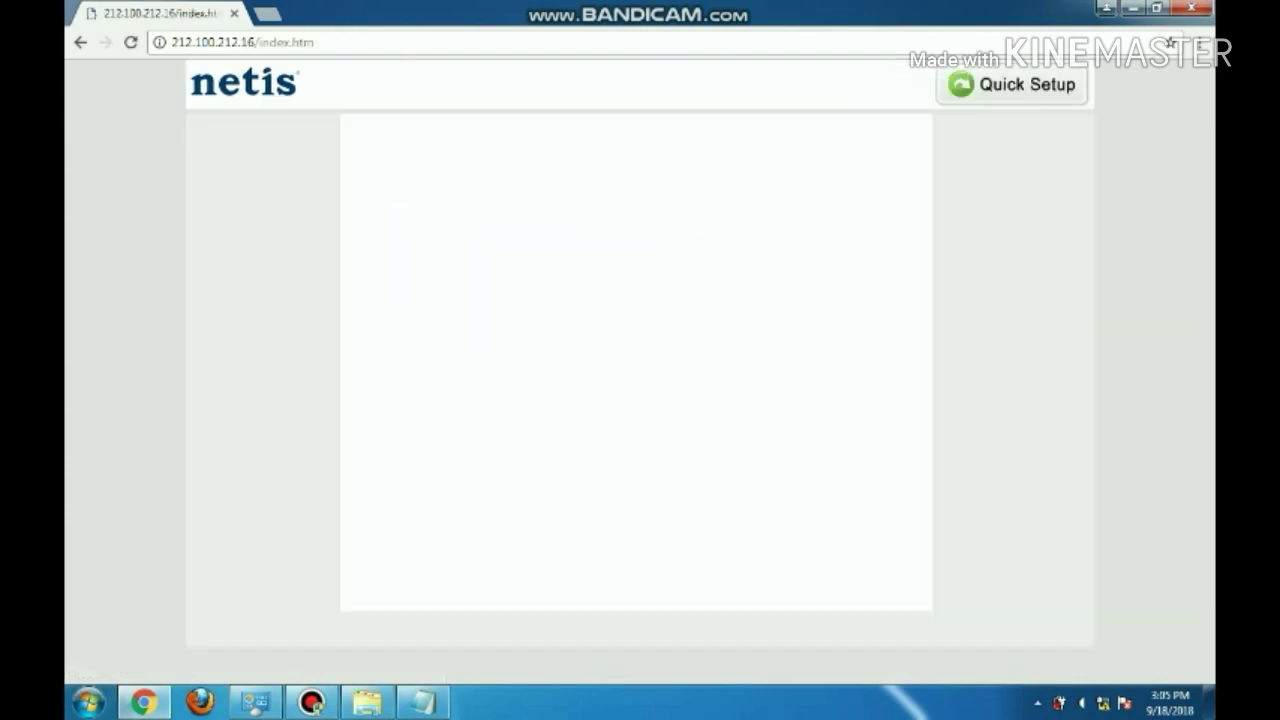
# - Set wireless Radio Mode to Client, join the scanned 84%-signal AP, save, and close Chrome
pyautogui.click(232, 207)
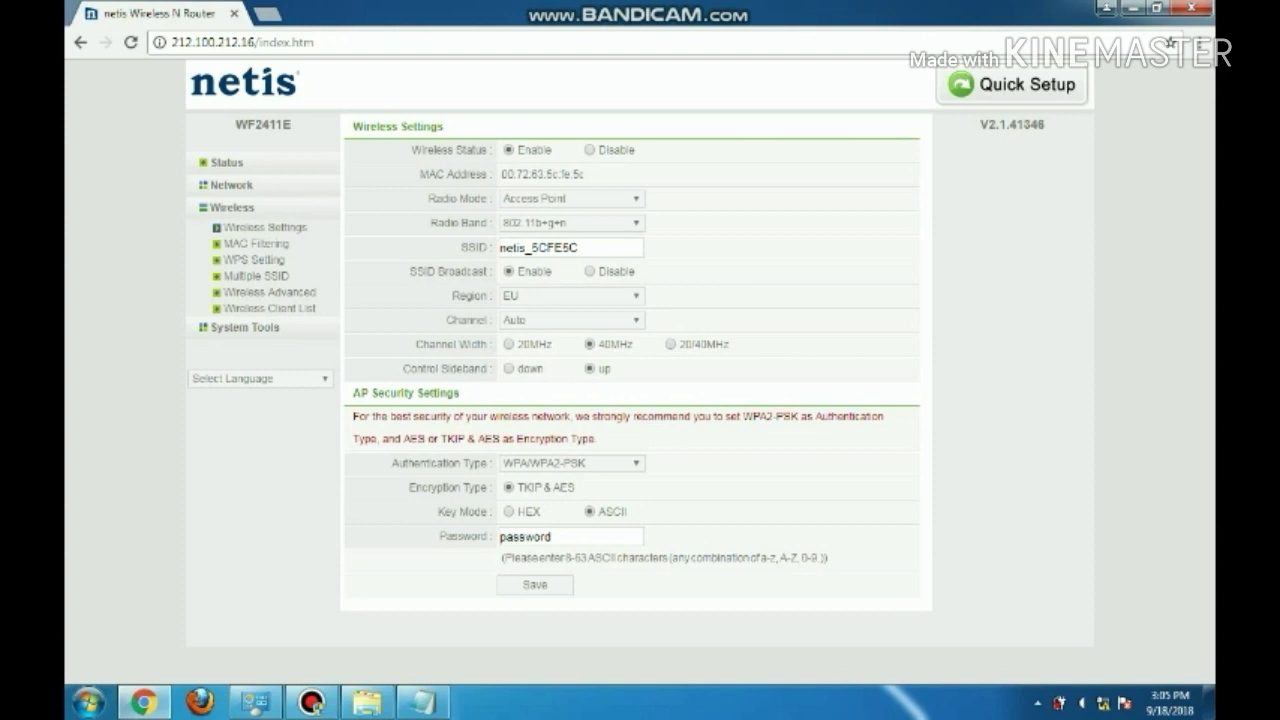
pyautogui.click(570, 198)
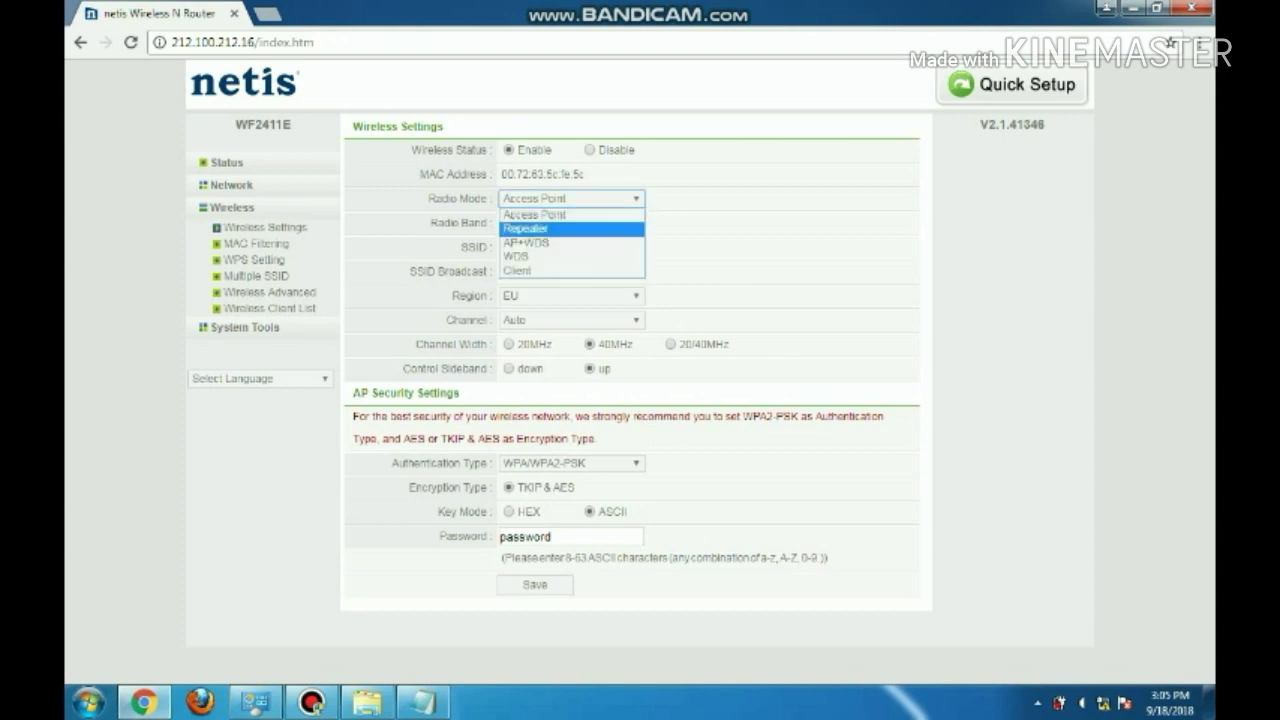
pyautogui.press('Return')
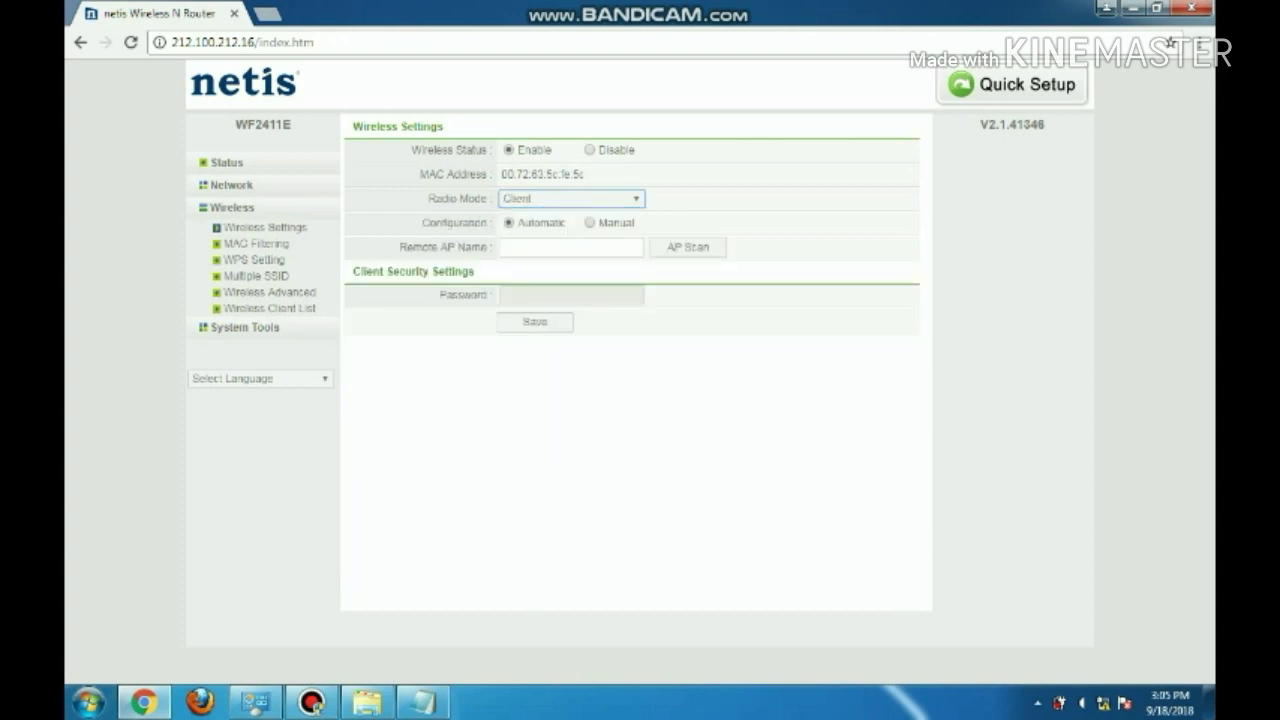
pyautogui.click(688, 246)
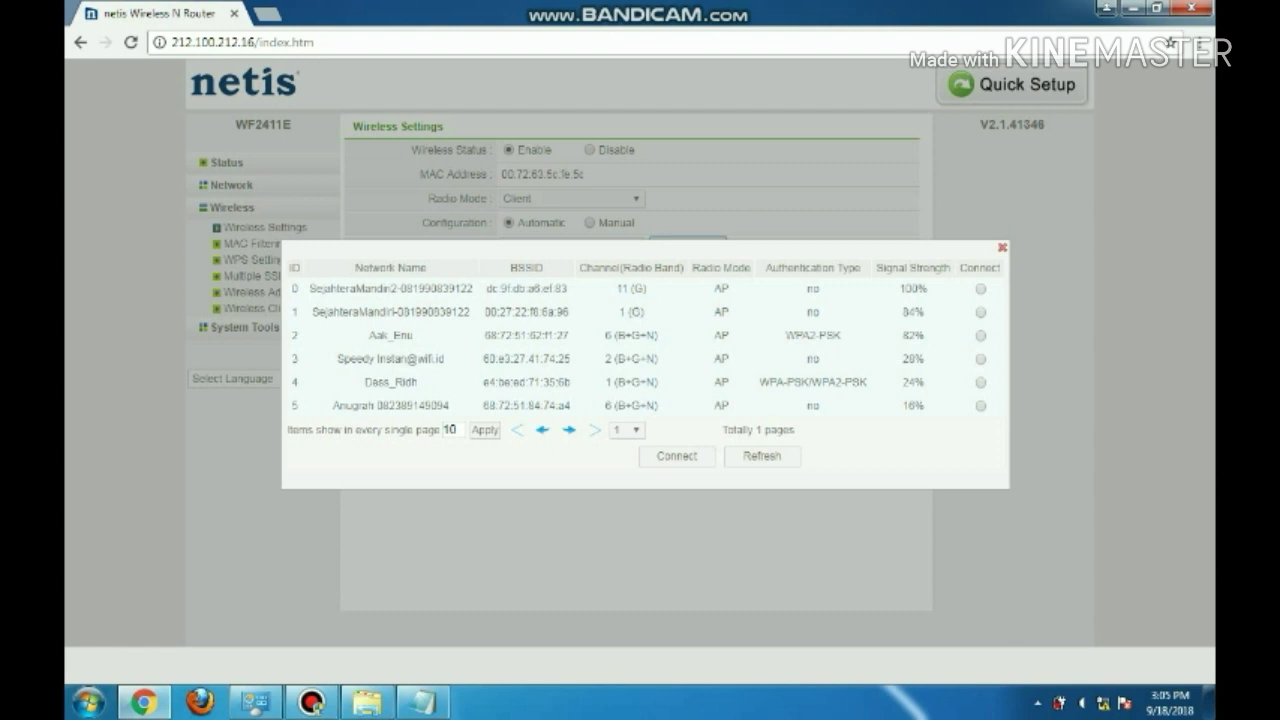
pyautogui.click(980, 312)
pyautogui.click(676, 455)
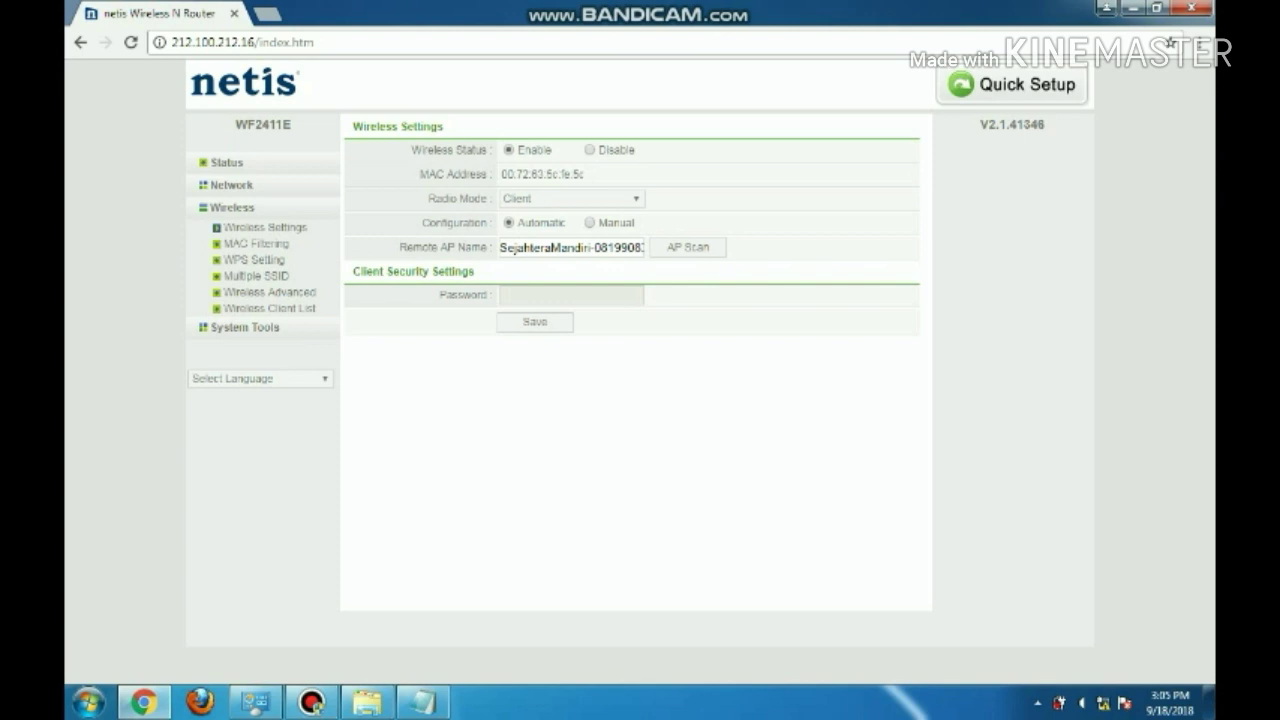
pyautogui.press('Return')
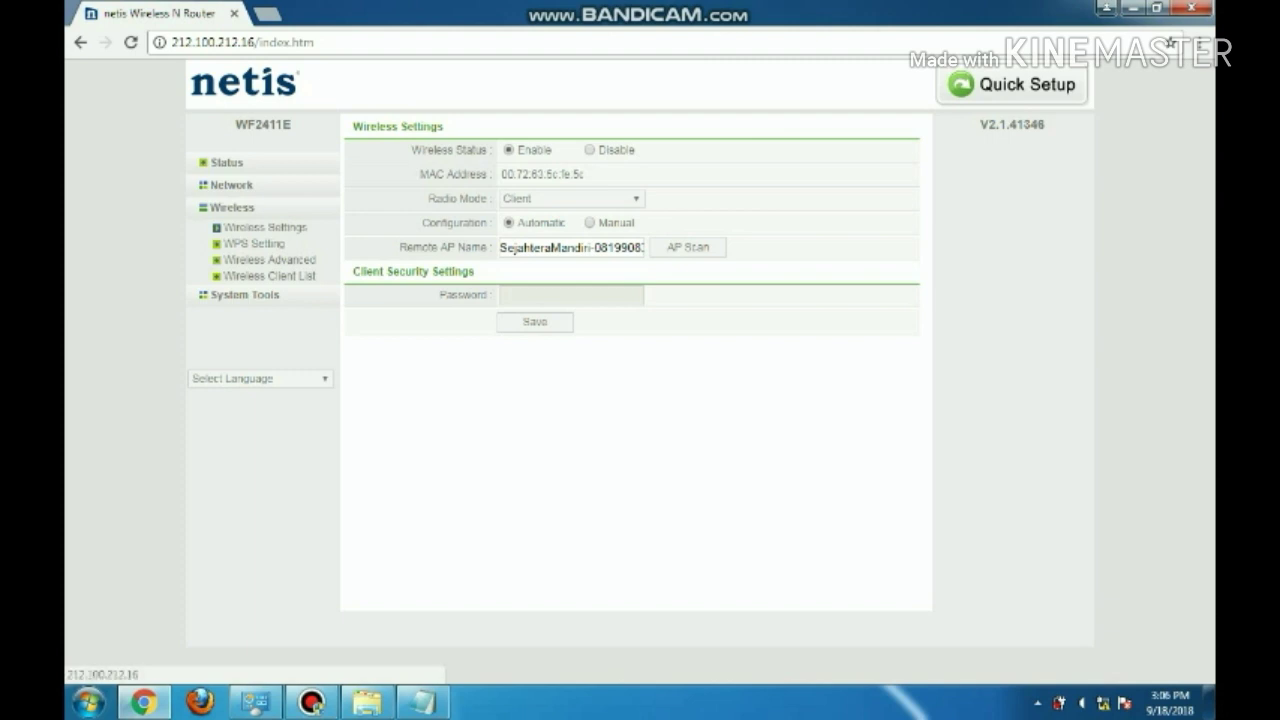
pyautogui.click(1191, 8)
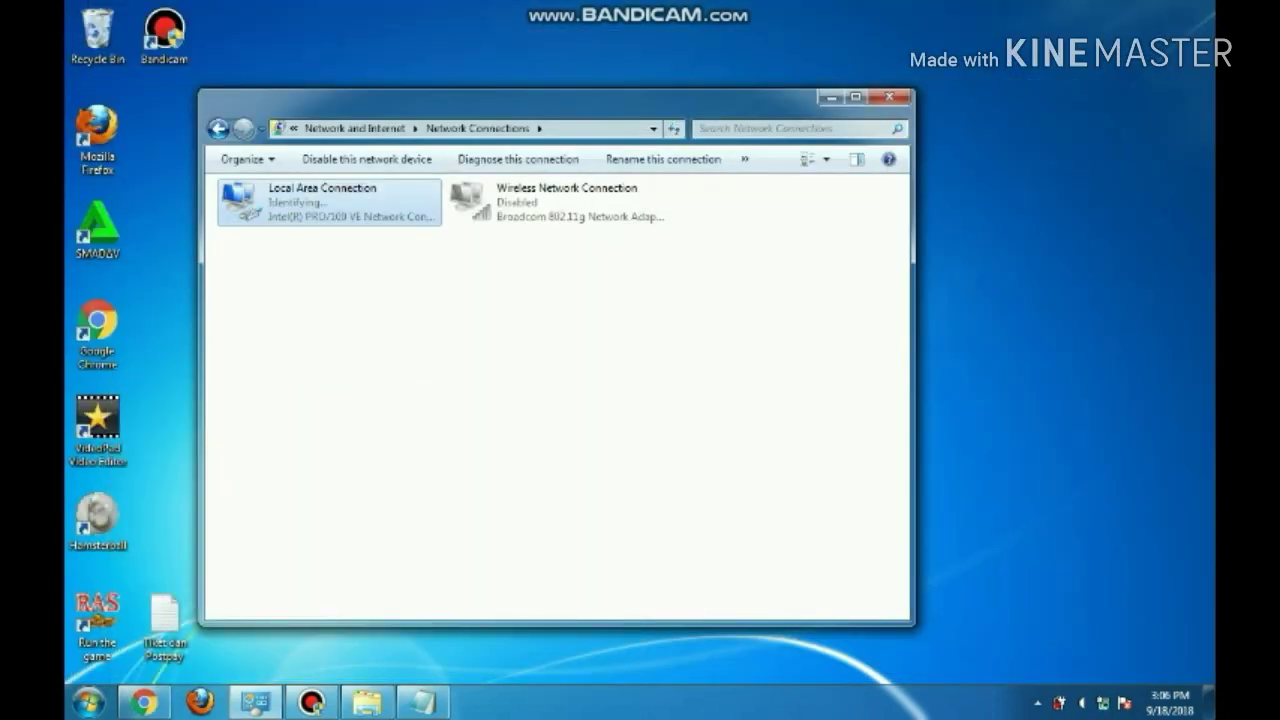
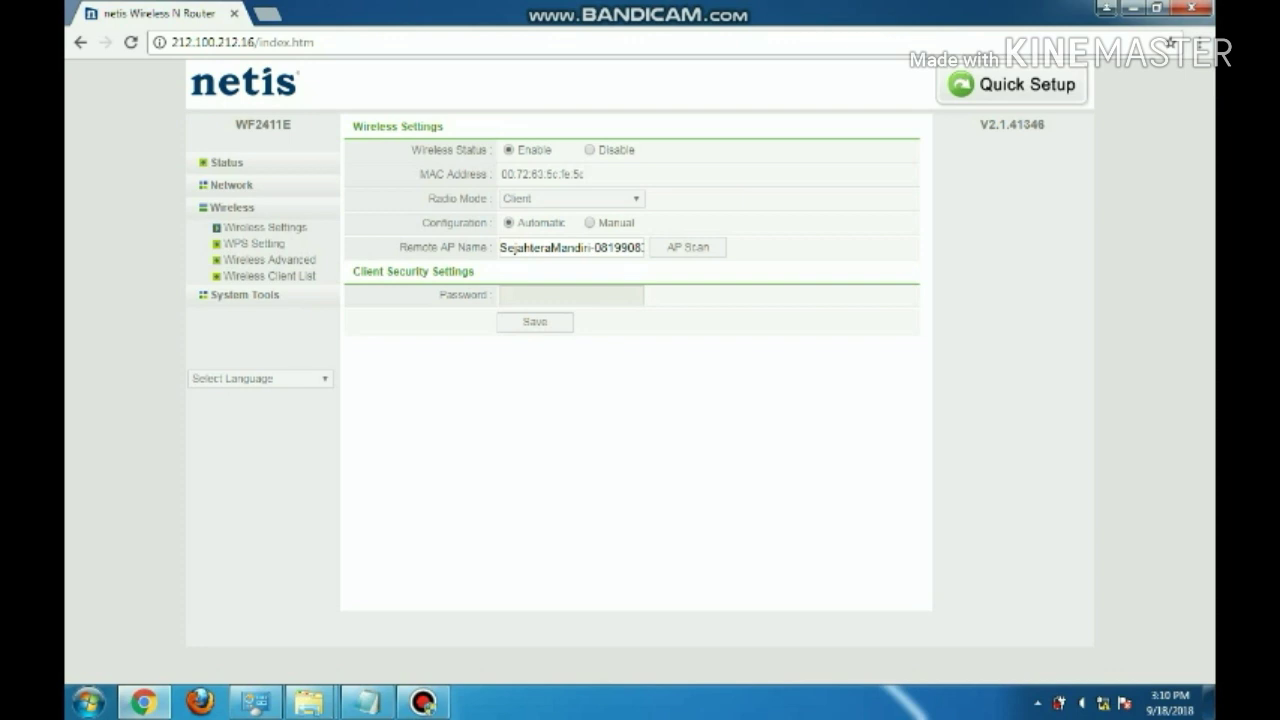
# - Replace the first router's tab with a new tab loading 192.168.1.1
pyautogui.click(267, 13)
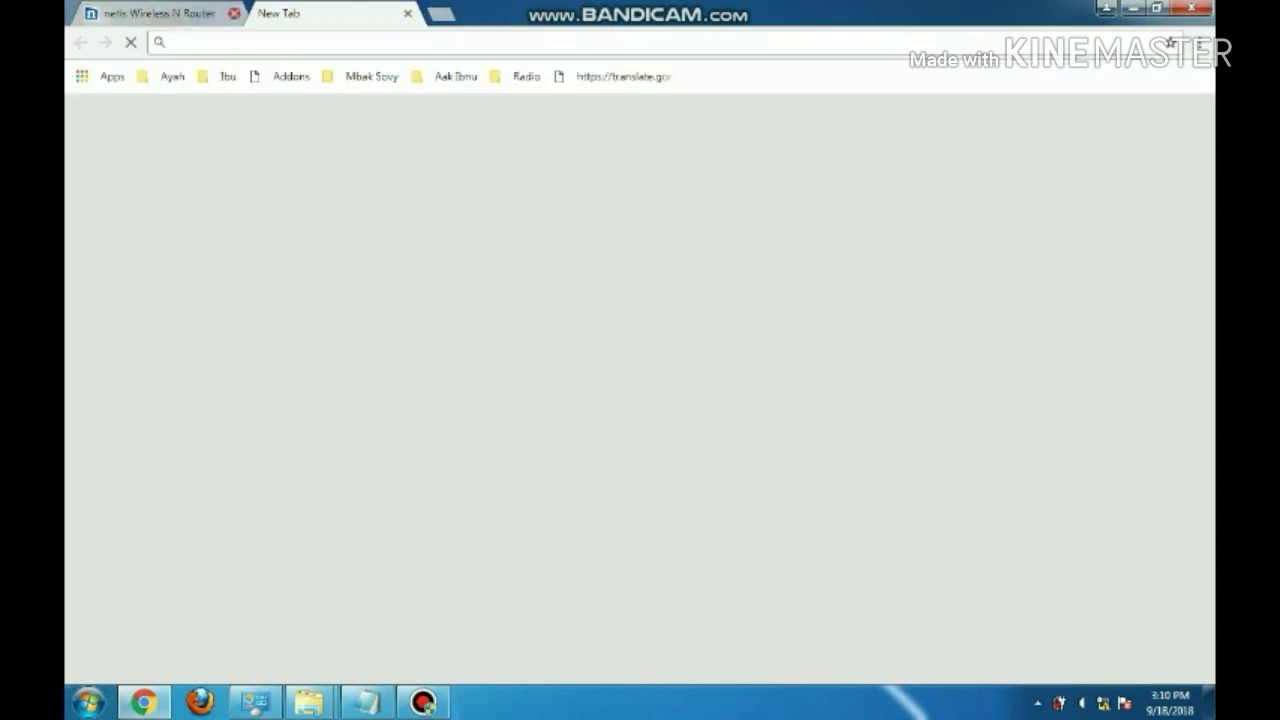
pyautogui.click(232, 13)
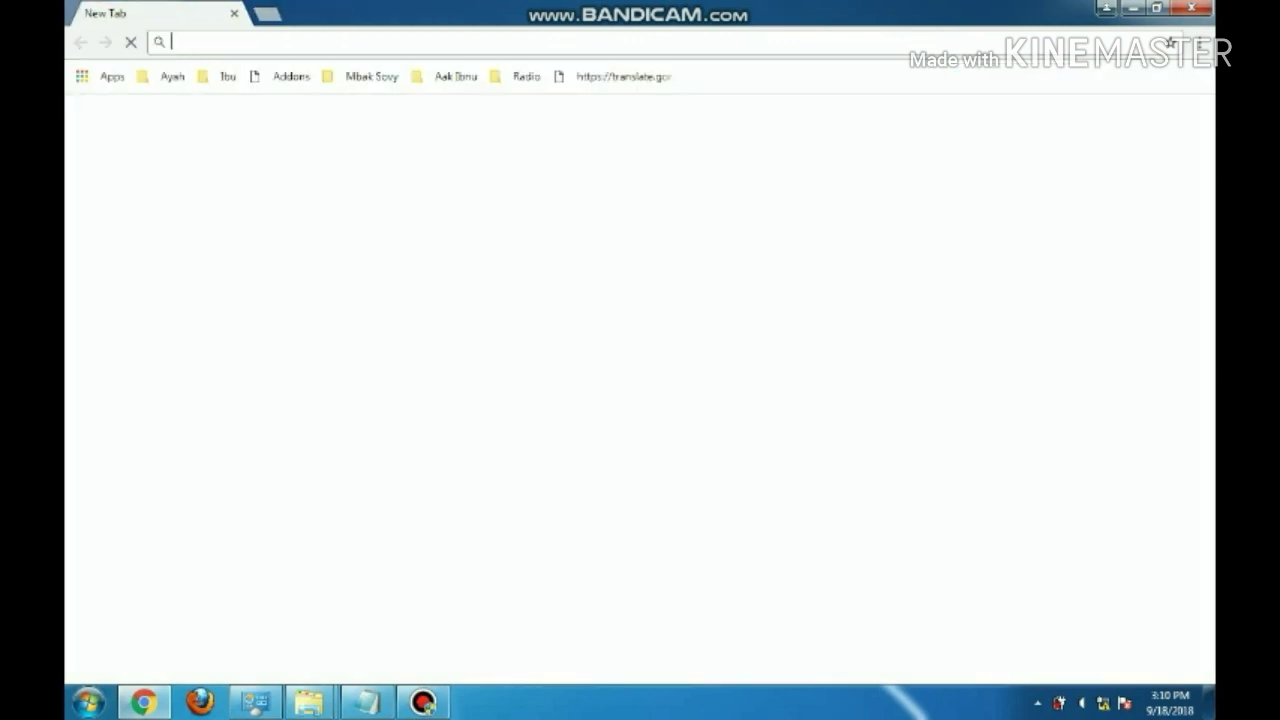
pyautogui.write('192.168')
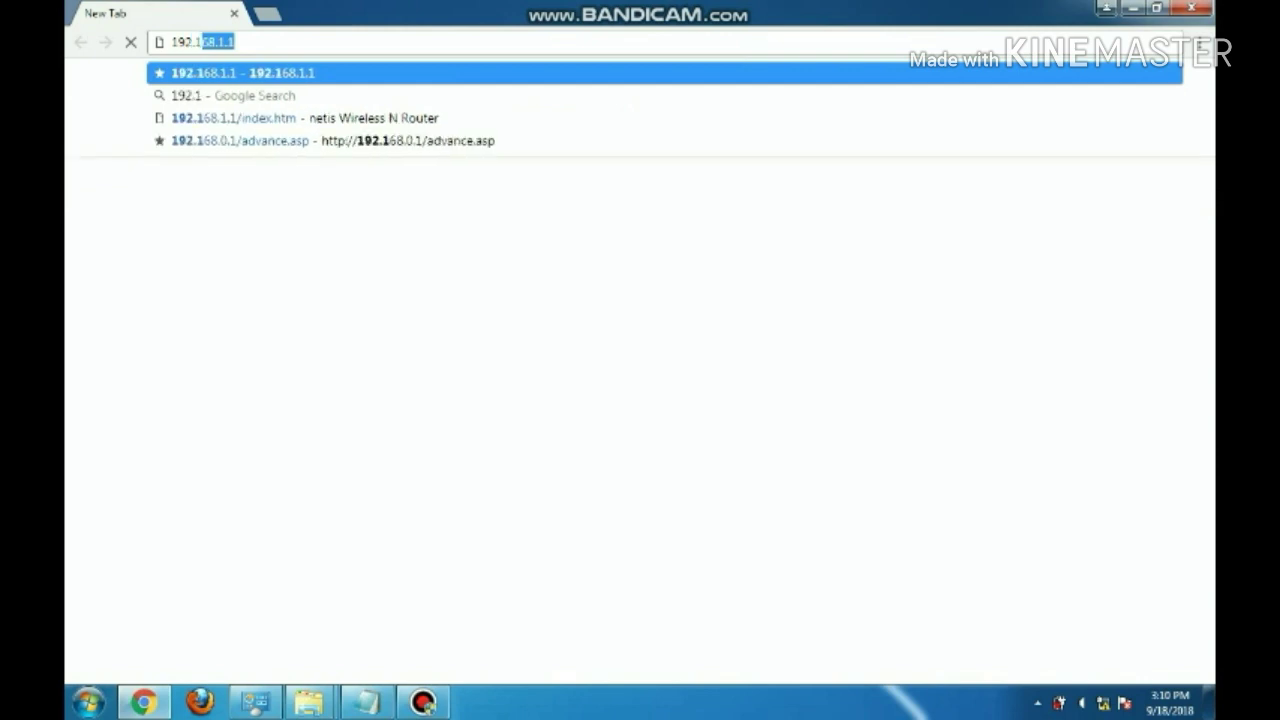
pyautogui.write('.')
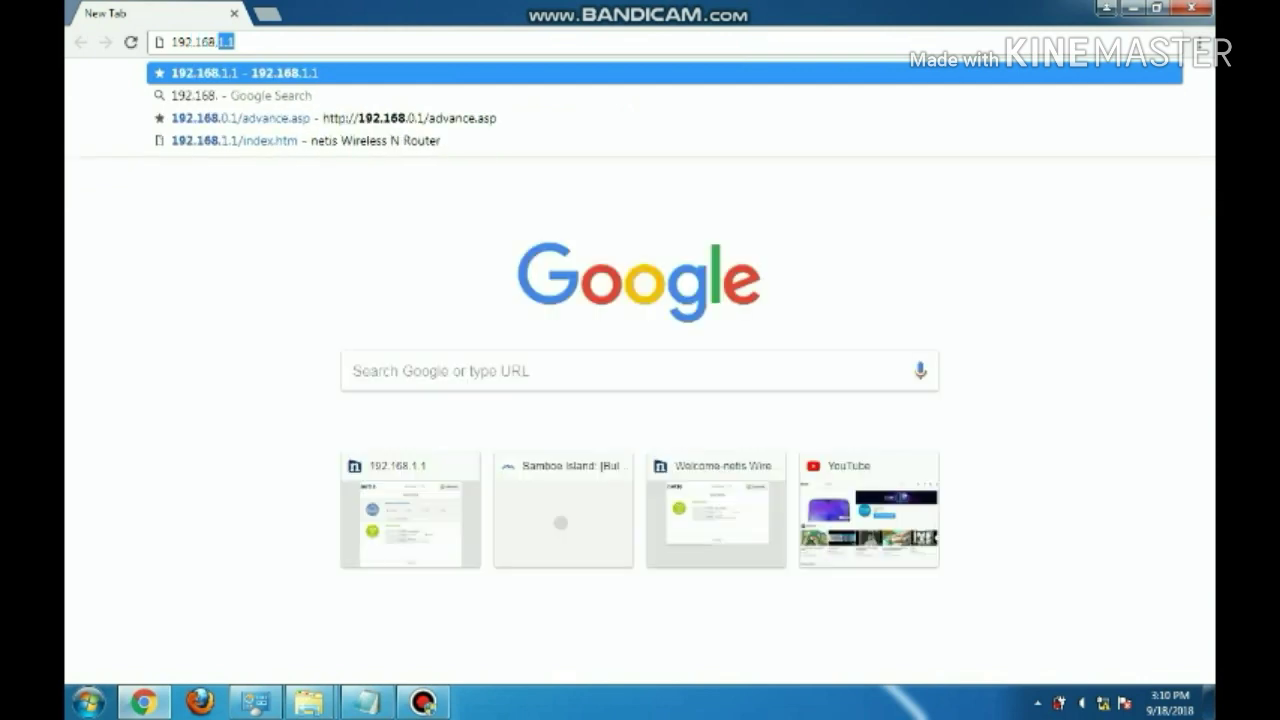
pyautogui.write('1.1')
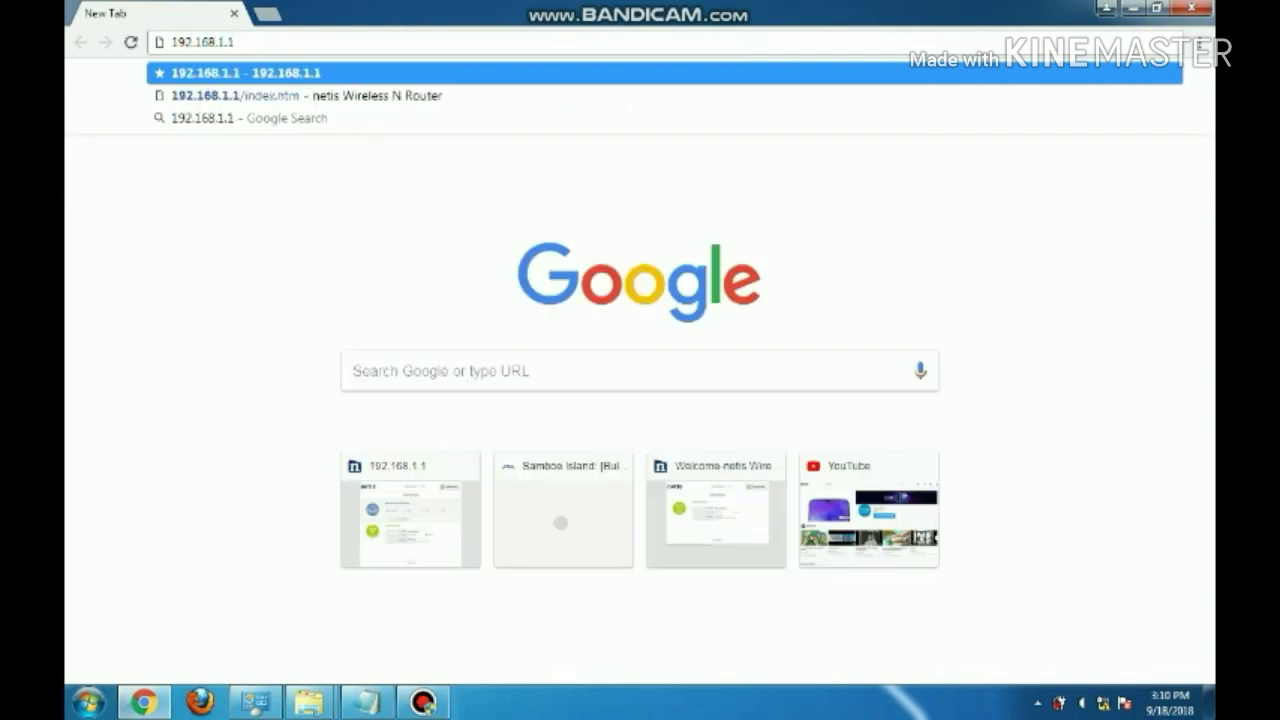
pyautogui.press('Return')
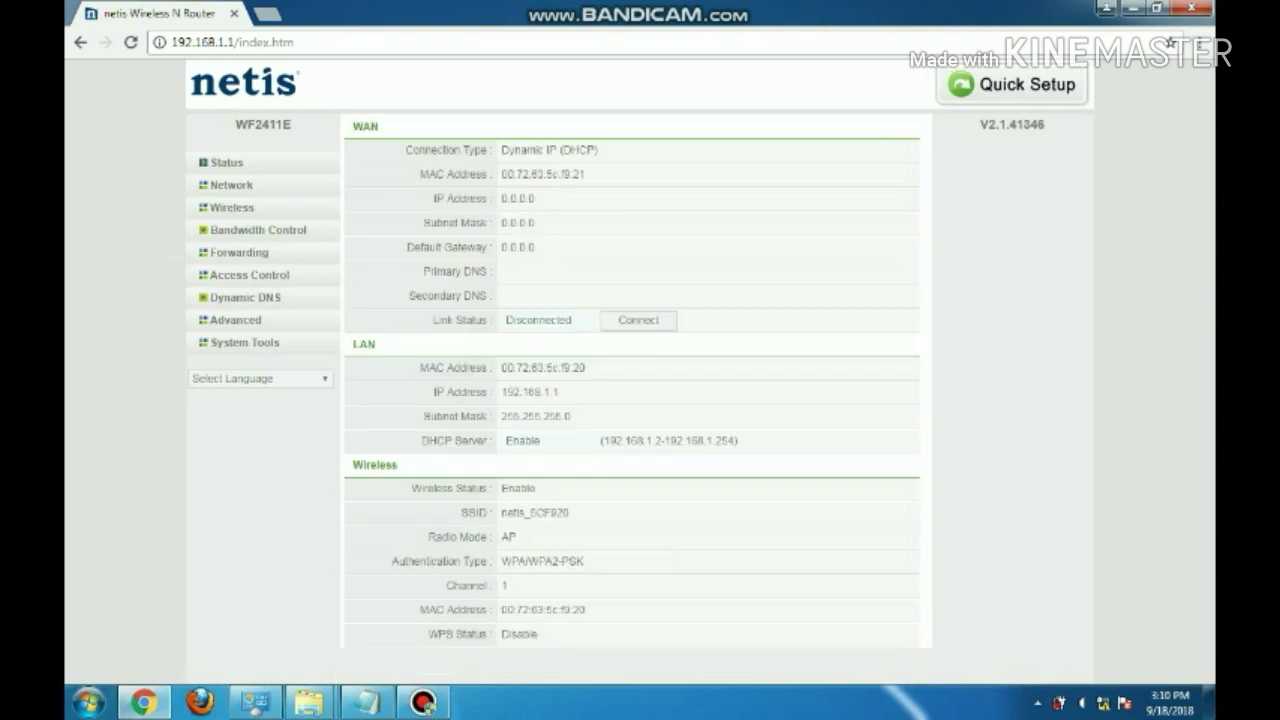
# - On the WAN page, switch the connection type to Static IP
pyautogui.click(231, 185)
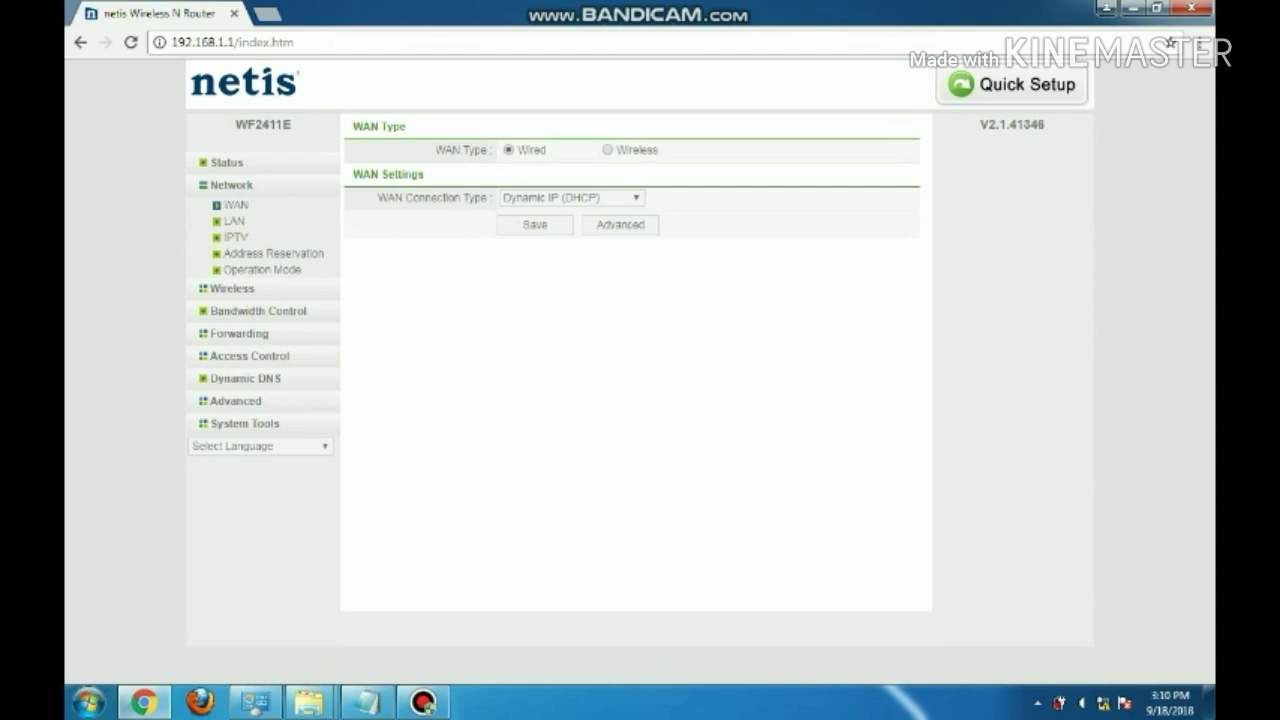
pyautogui.moveTo(381, 174); pyautogui.dragTo(405, 197)
pyautogui.click(570, 197)
pyautogui.click(570, 197)
pyautogui.click(570, 197)
pyautogui.press('Up')
pyautogui.press('Return')
# - Enter IP 202.100.202.160, mask 255.255.255.0, gateway 202.100.202.1, both DNS 8.8.8.8, and save
pyautogui.click(571, 222)
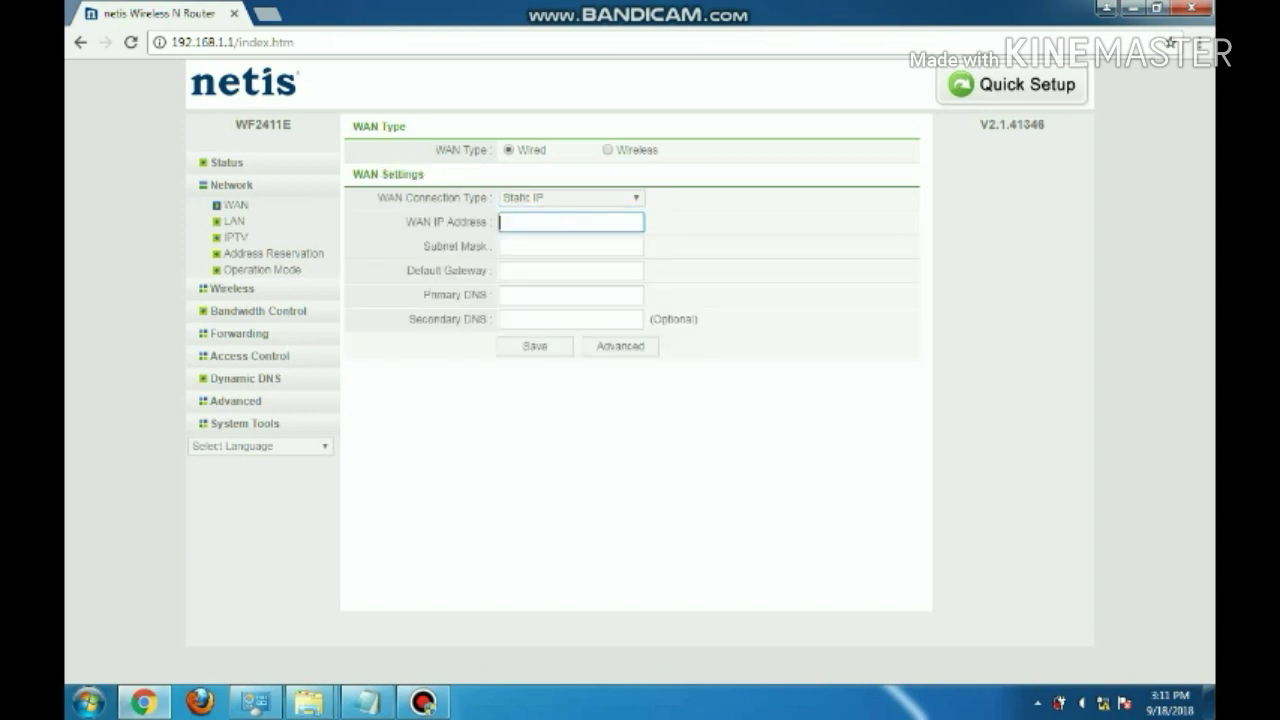
pyautogui.write('202.1')
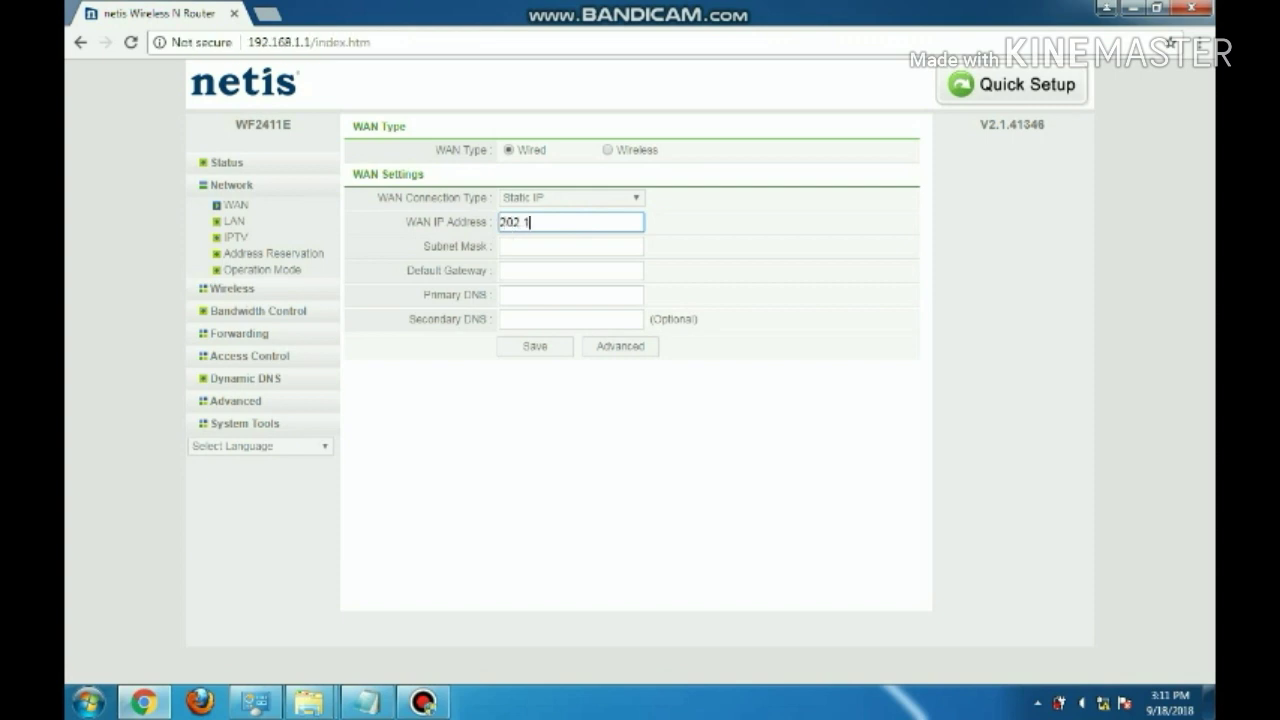
pyautogui.write('00.202')
pyautogui.write('.1')
pyautogui.write('6')
pyautogui.write('0')
pyautogui.click(571, 246)
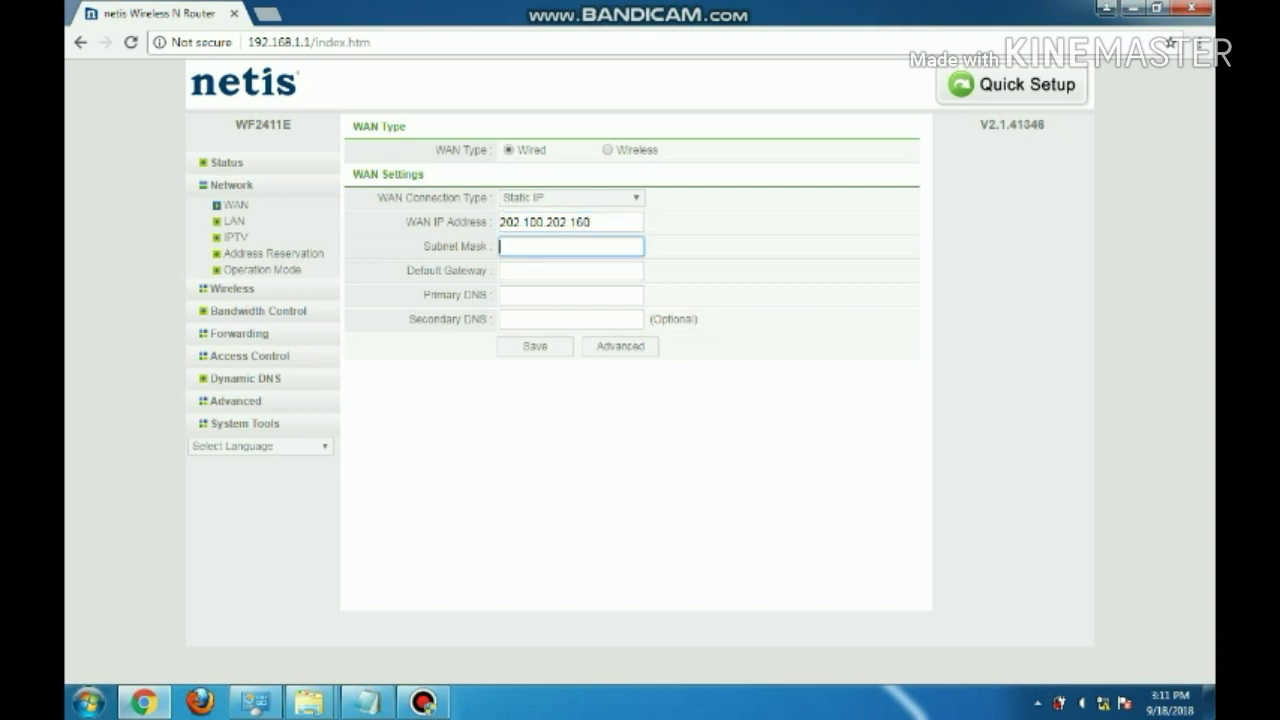
pyautogui.write('255.255.255.0')
pyautogui.click(571, 270)
pyautogui.write('202.100.202.1')
pyautogui.click(571, 294)
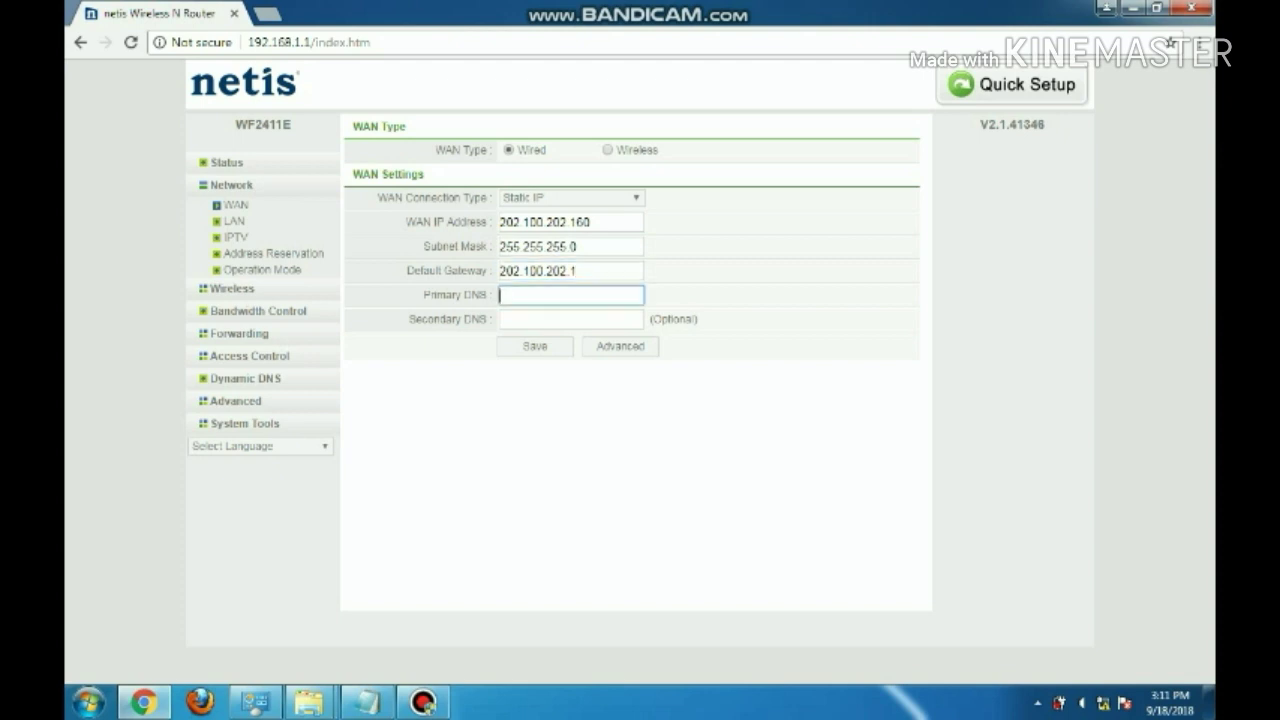
pyautogui.write('8.8.8.8')
pyautogui.click(571, 319)
pyautogui.write('8.8.8')
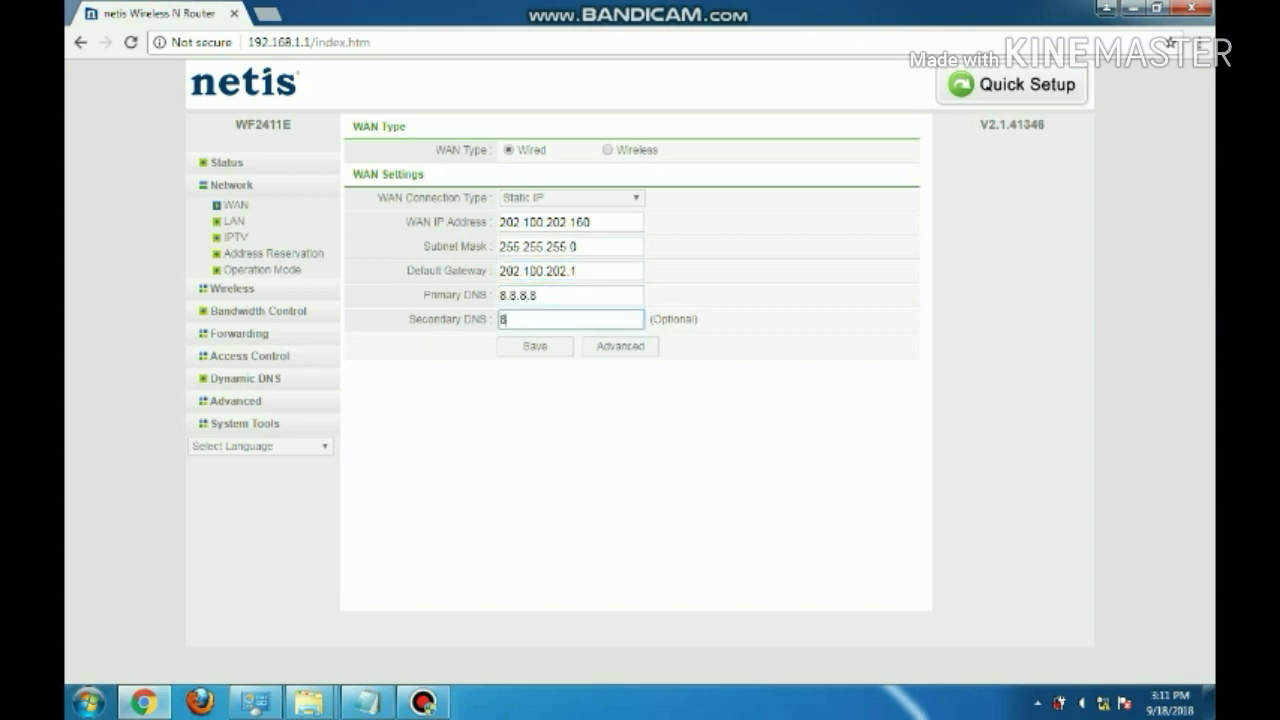
pyautogui.write('.8')
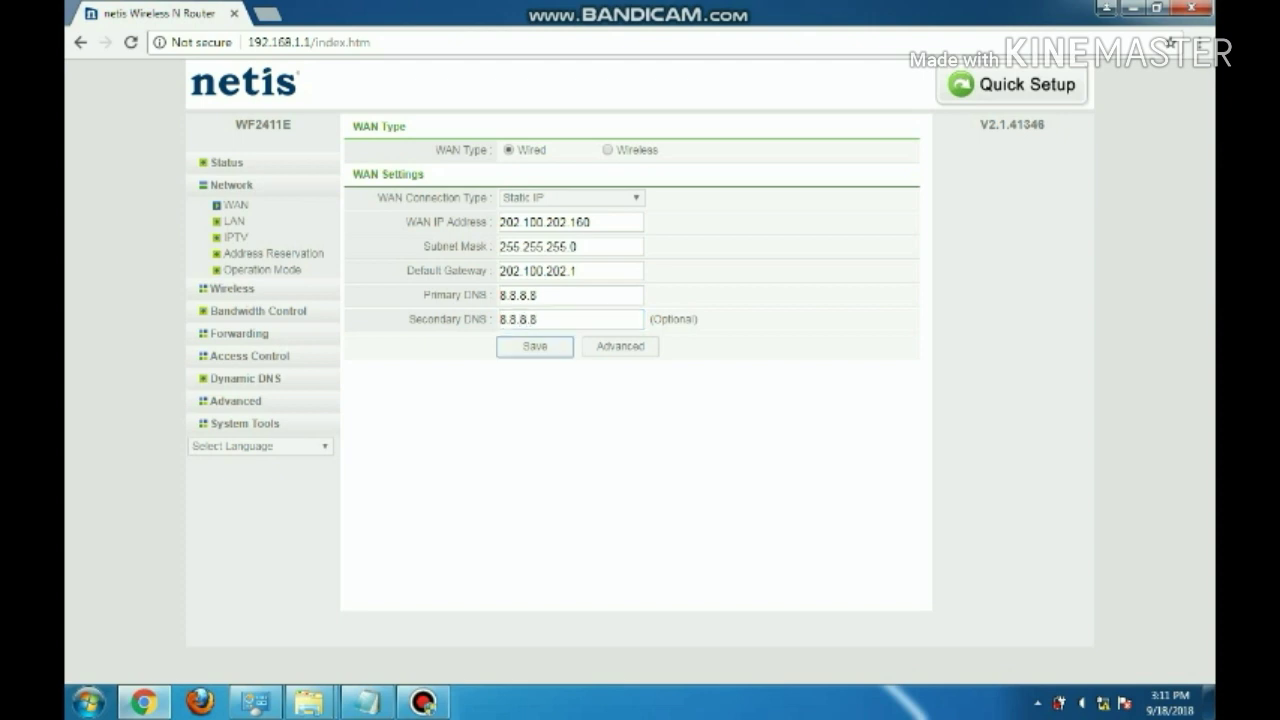
pyautogui.press('Return')
# - Change the LAN DHCP end address to 192.168.1.5 and lease time to 90 minutes, and save
pyautogui.click(234, 220)
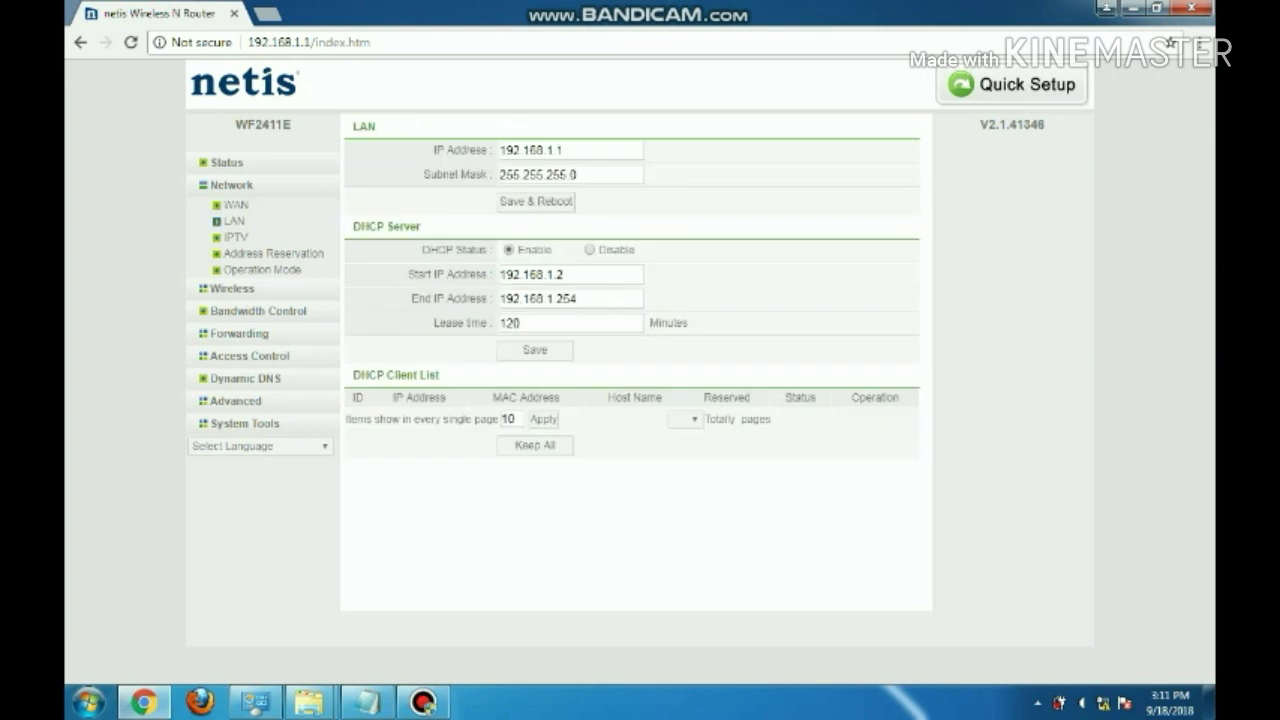
pyautogui.click(563, 274)
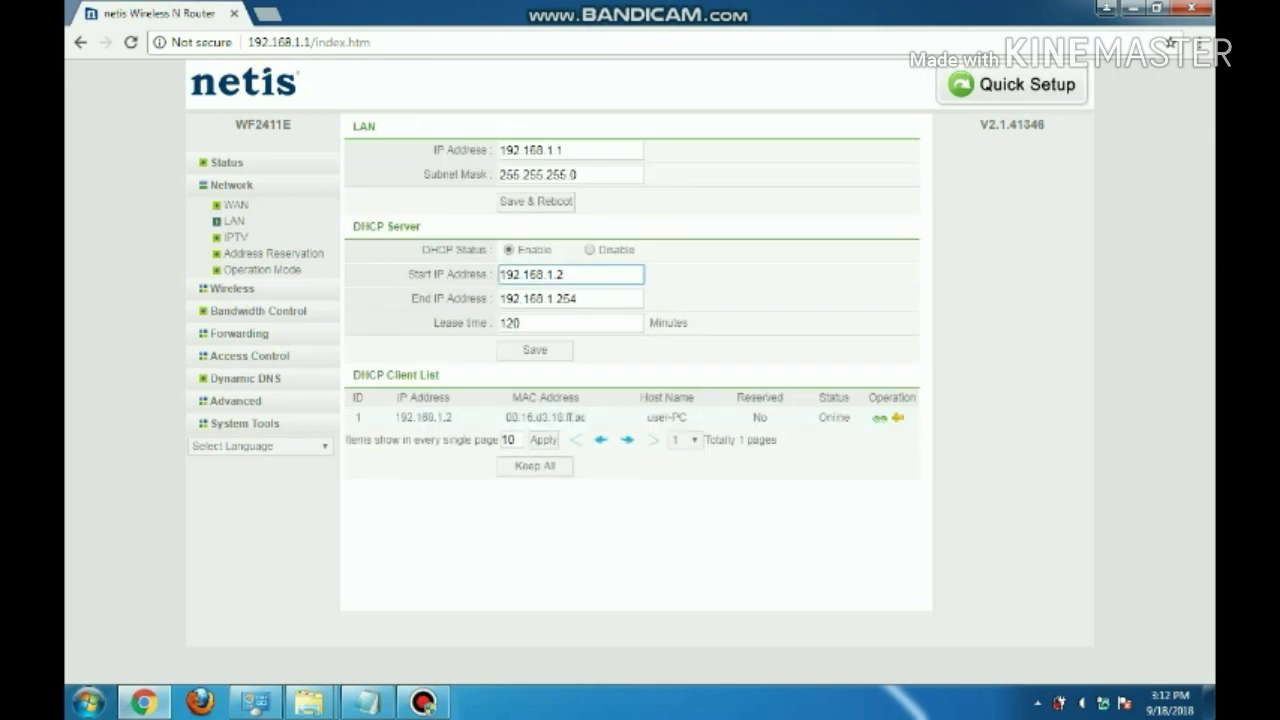
pyautogui.doubleClick(566, 298)
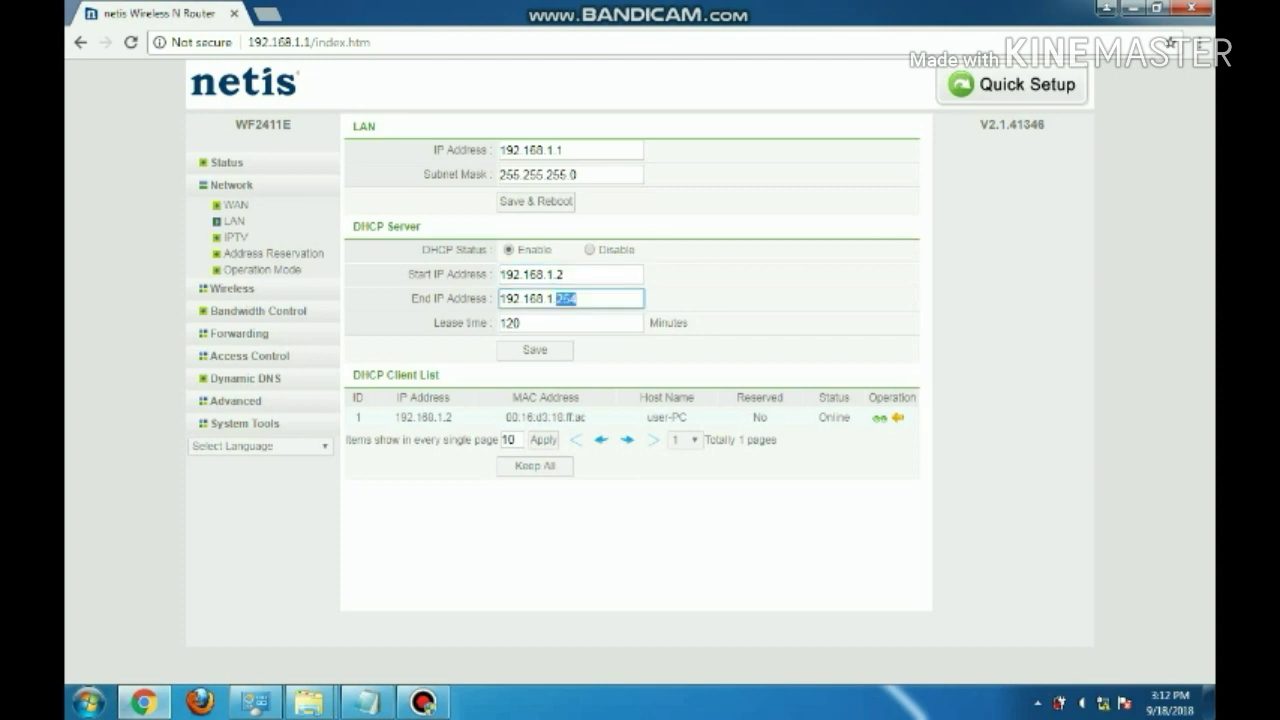
pyautogui.write('5')
pyautogui.press('Tab')
pyautogui.write('90')
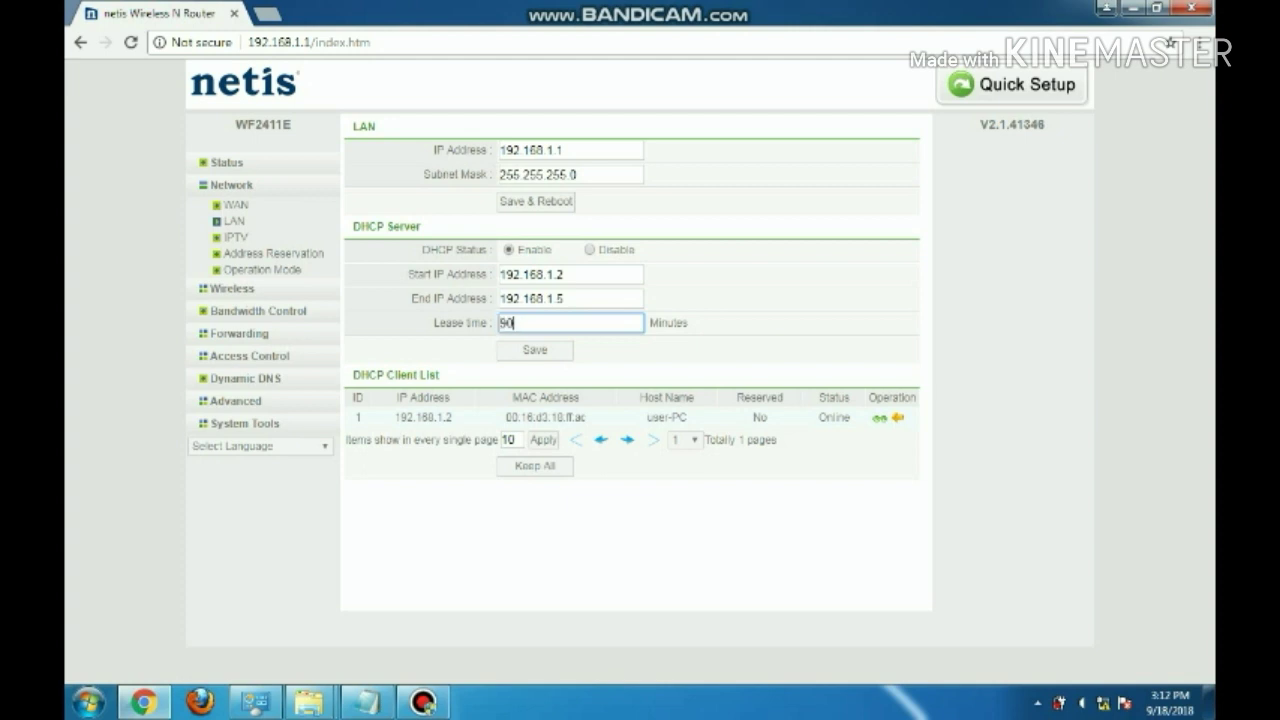
pyautogui.press('Tab')
pyautogui.press('Return')
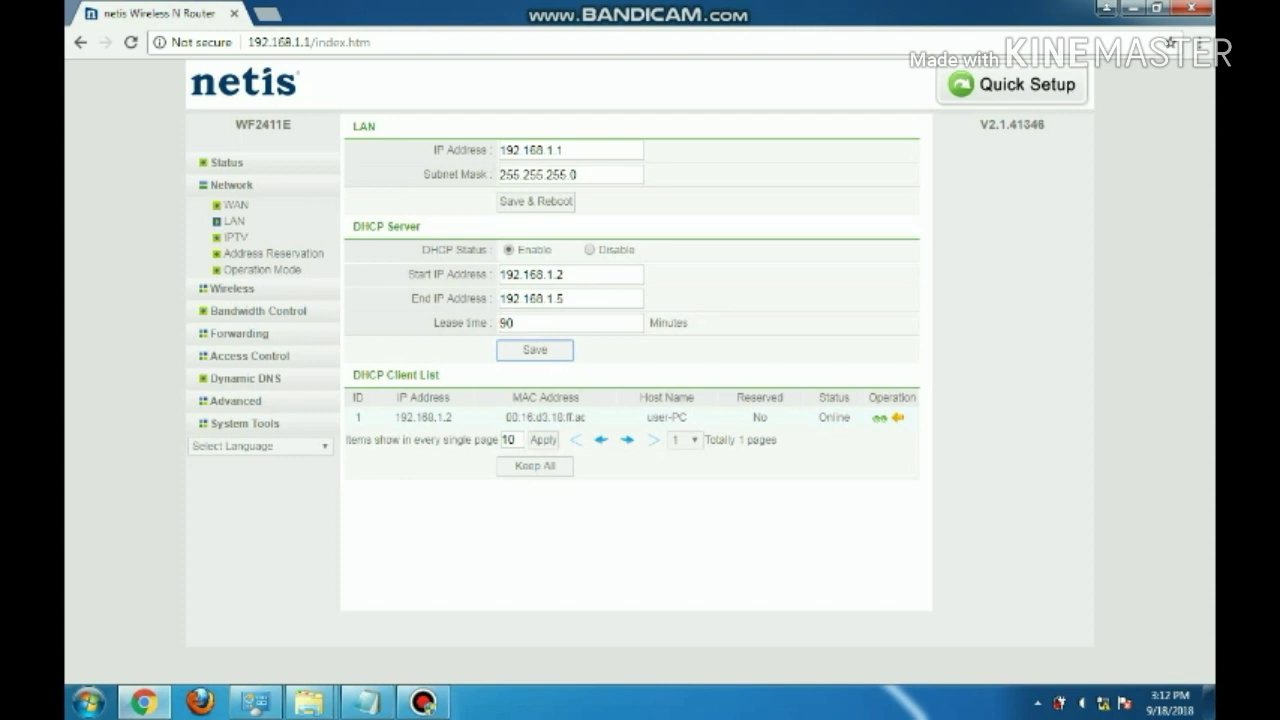
pyautogui.click(236, 237)
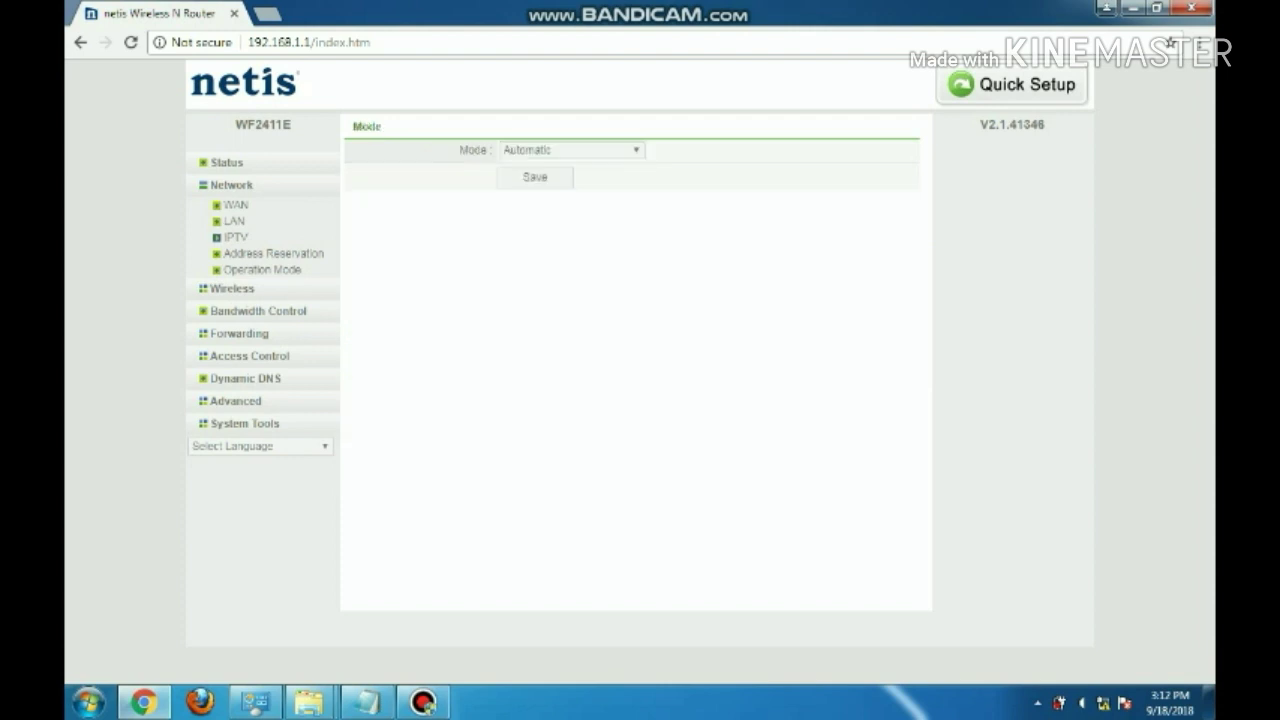
# - Look over the Address Reservation and Operation Mode pages, then go to Wireless Settings
pyautogui.click(273, 253)
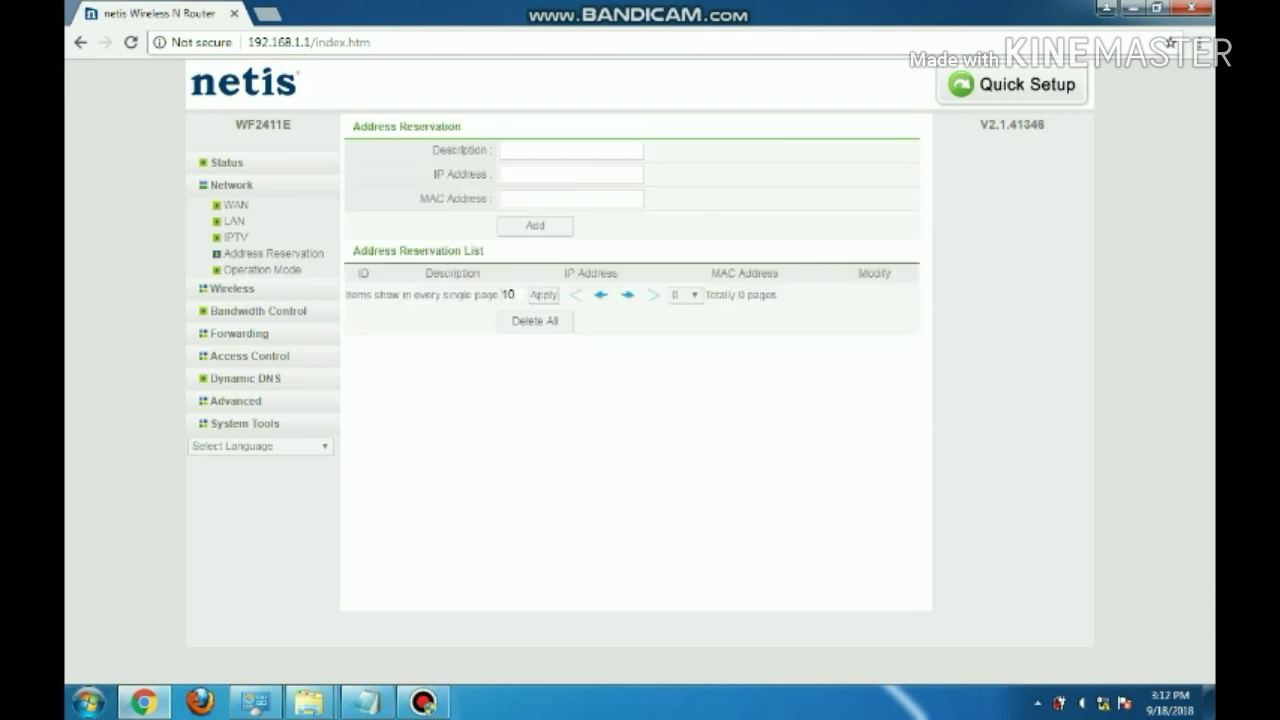
pyautogui.click(262, 269)
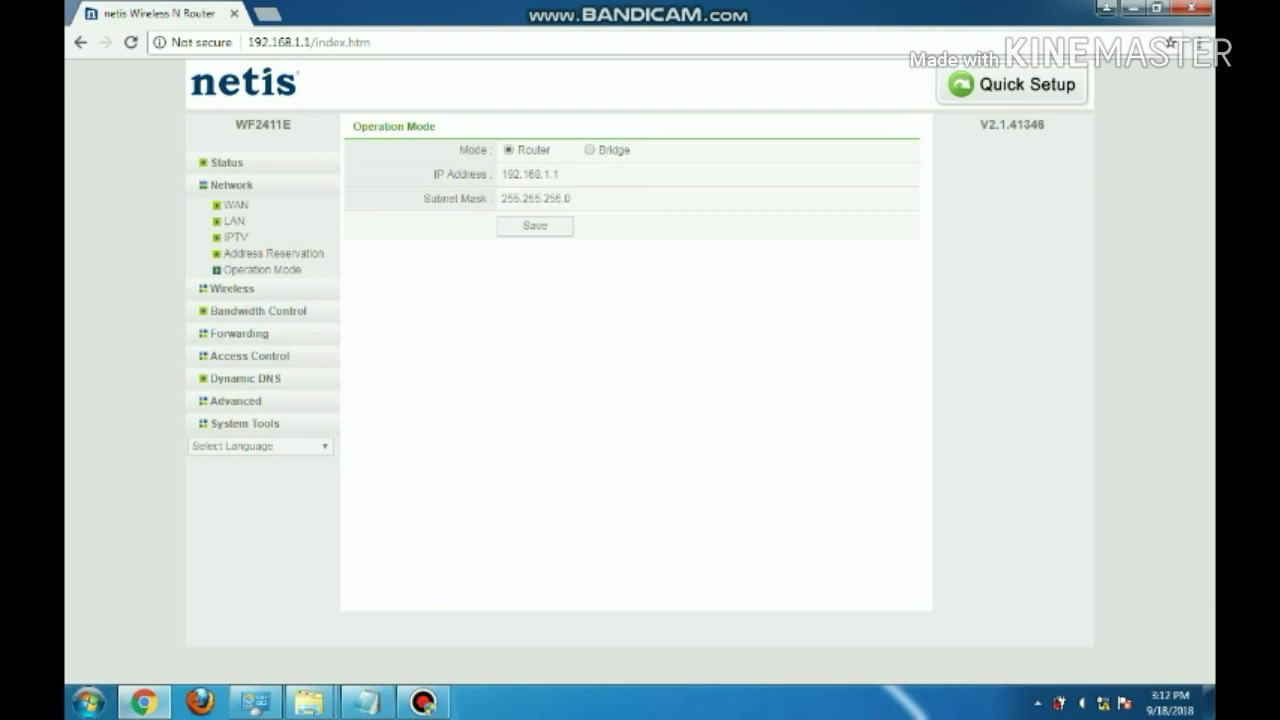
pyautogui.click(232, 288)
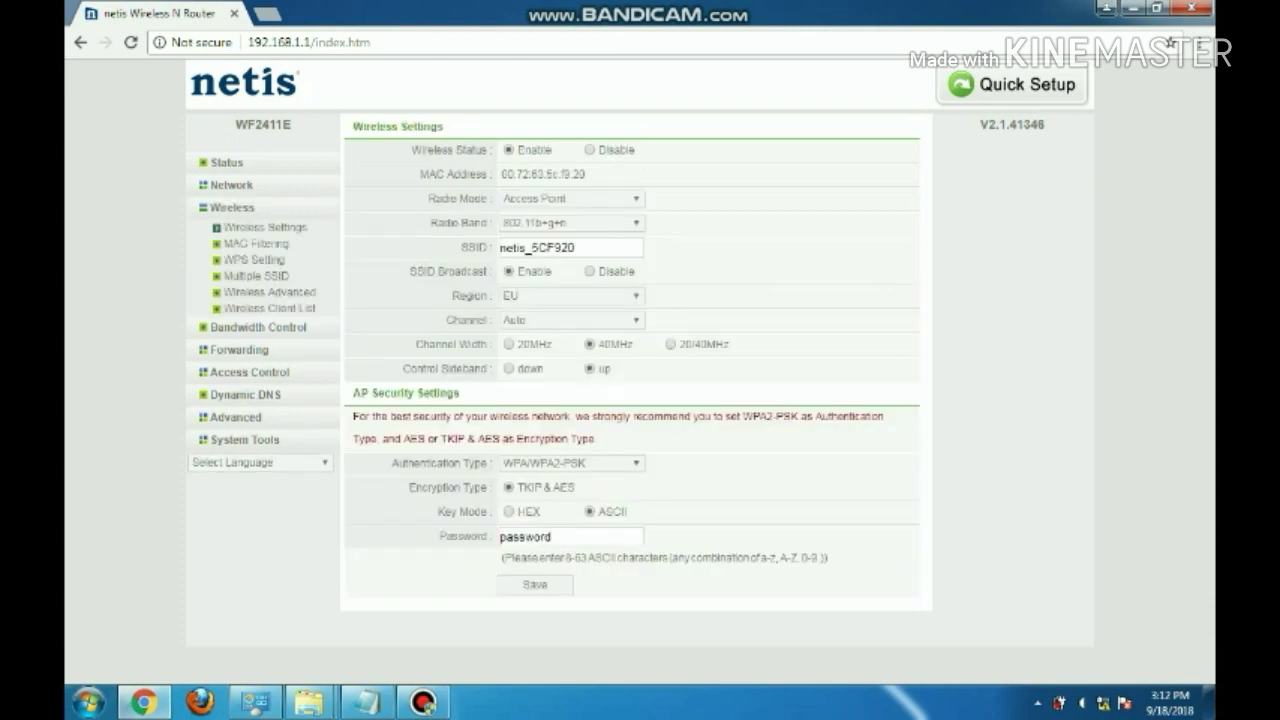
# - Rename the wireless network to ChlkO# and set channel width to 20MHz
pyautogui.moveTo(576, 247); pyautogui.dragTo(498, 247)
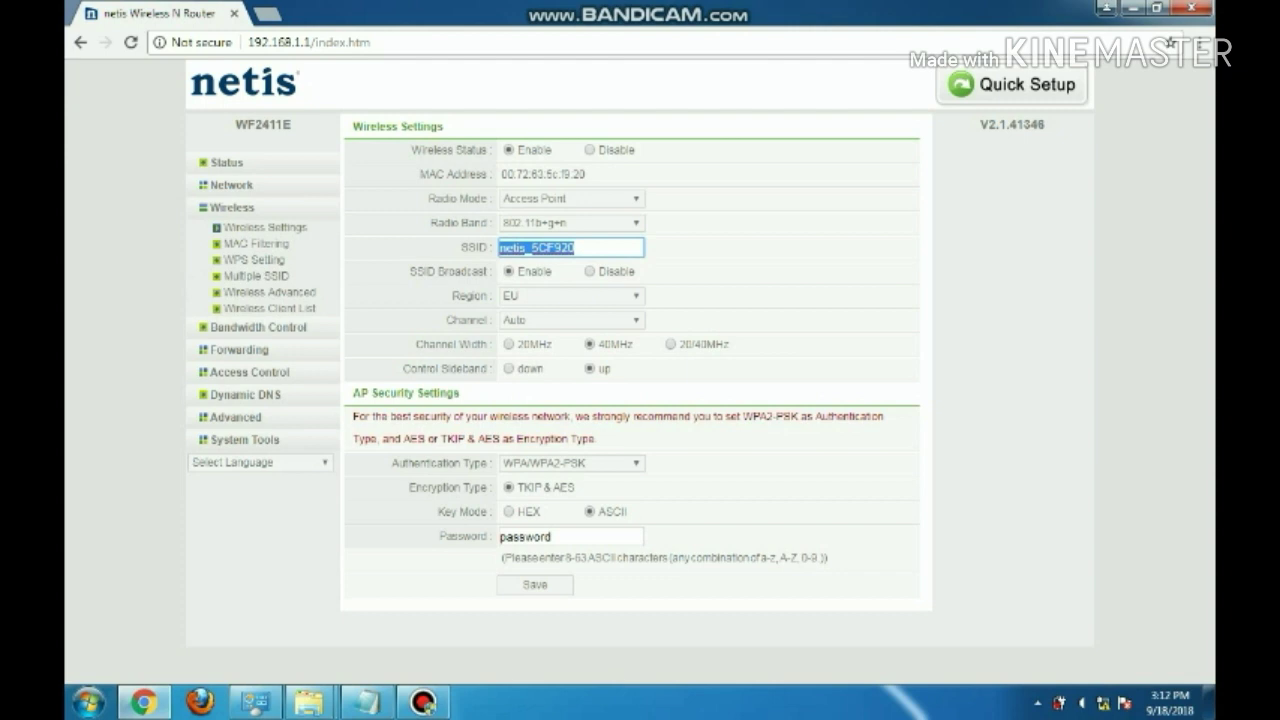
pyautogui.write('ChlkO')
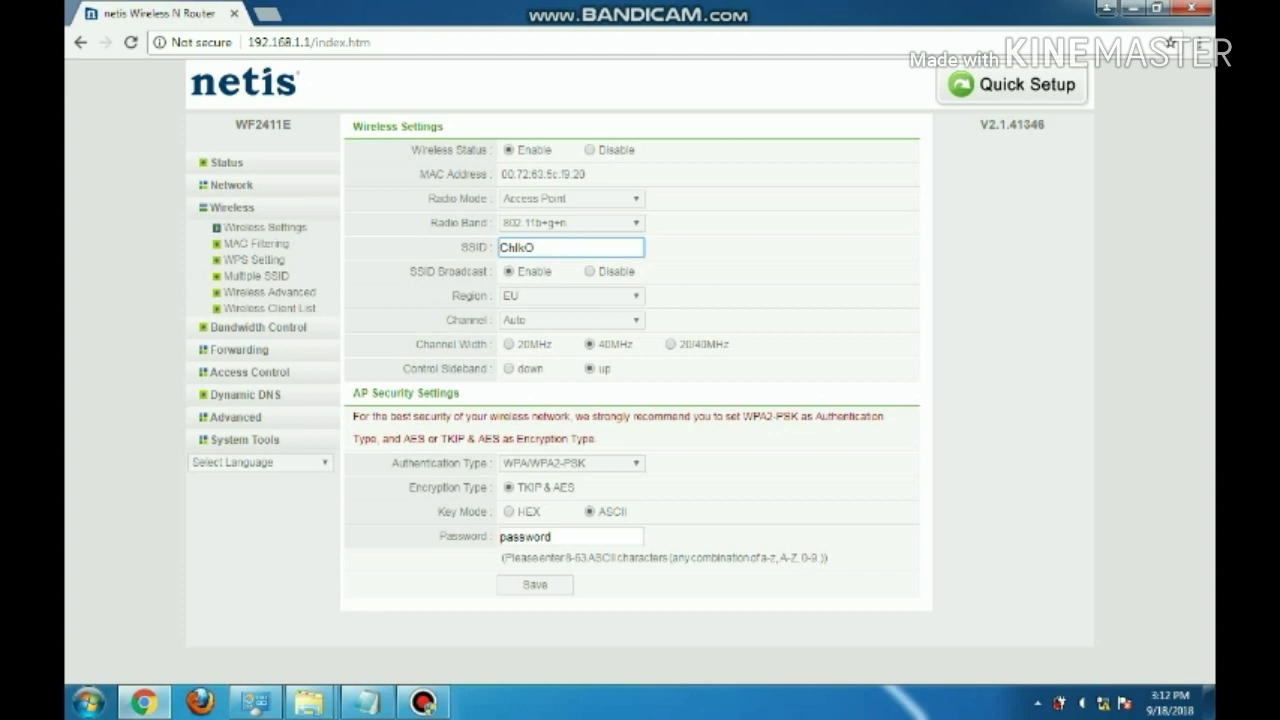
pyautogui.write('#')
pyautogui.click(509, 344)
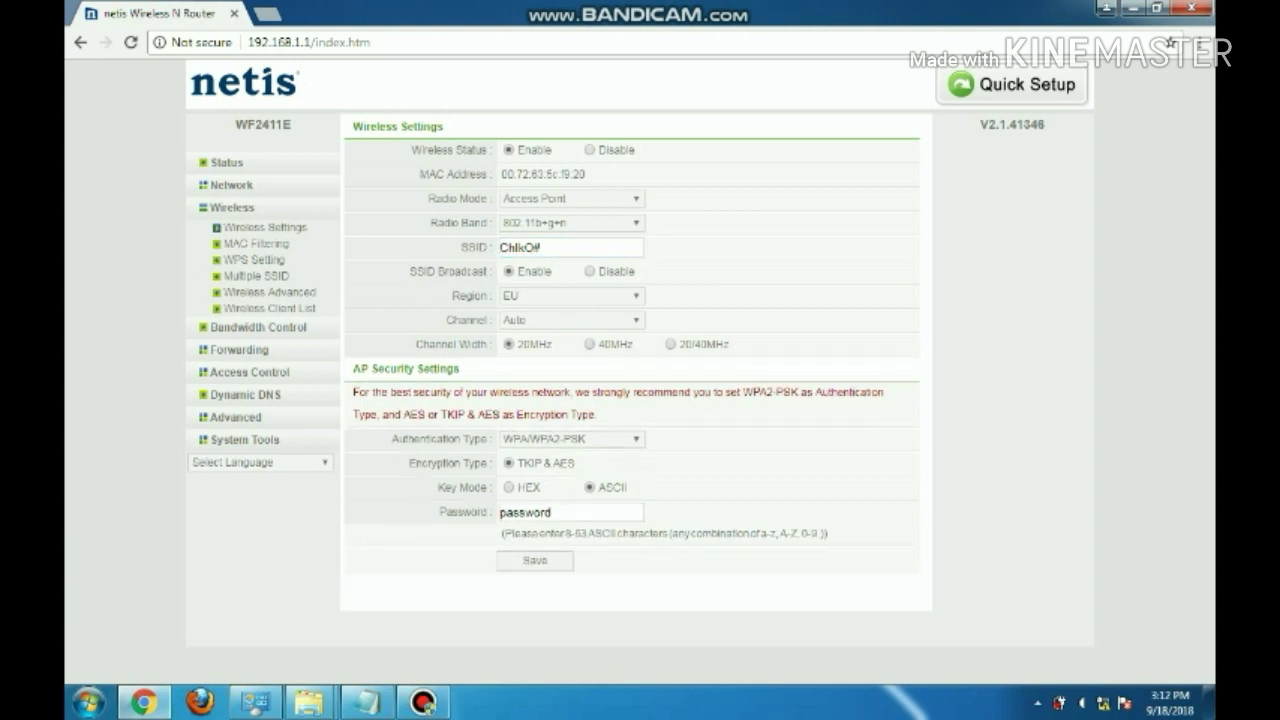
# - Keep WPA/WPA2-PSK authentication, select the existing password, and switch to the Notepad notes
pyautogui.click(571, 439)
pyautogui.click(560, 500)
pyautogui.click(570, 512)
pyautogui.doubleClick(524, 512)
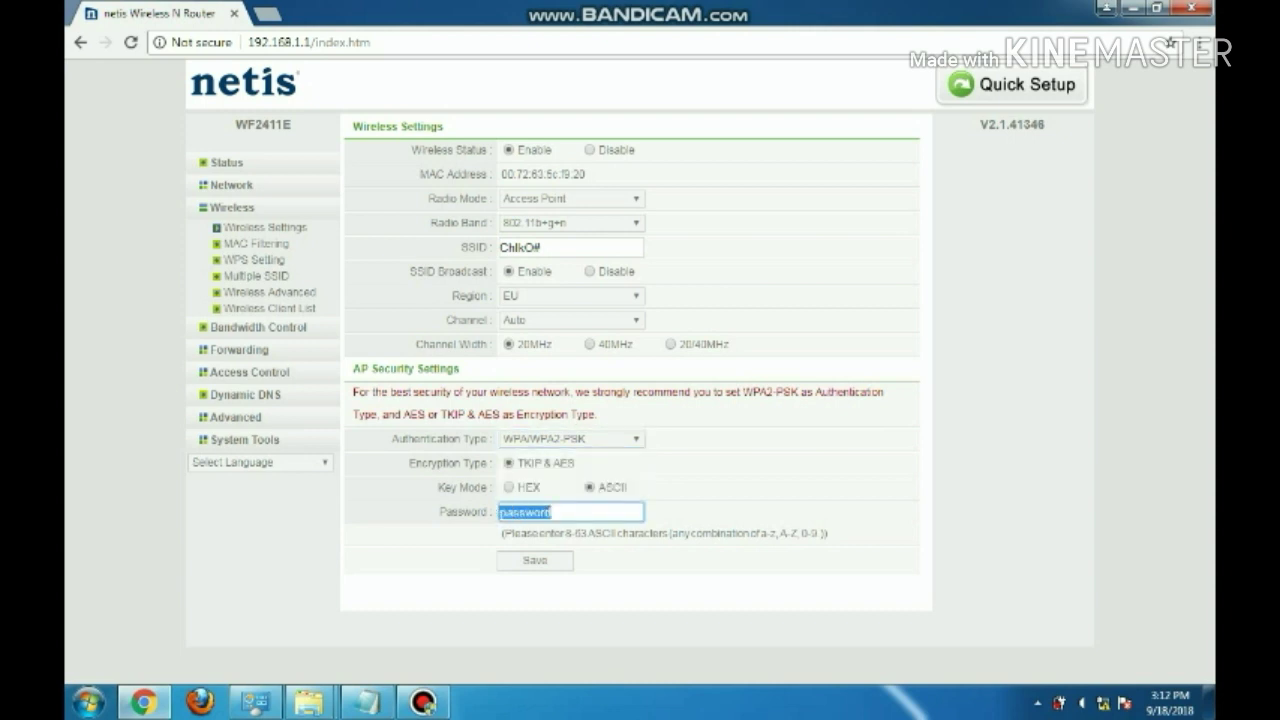
pyautogui.hotkey('alt', 'Tab')
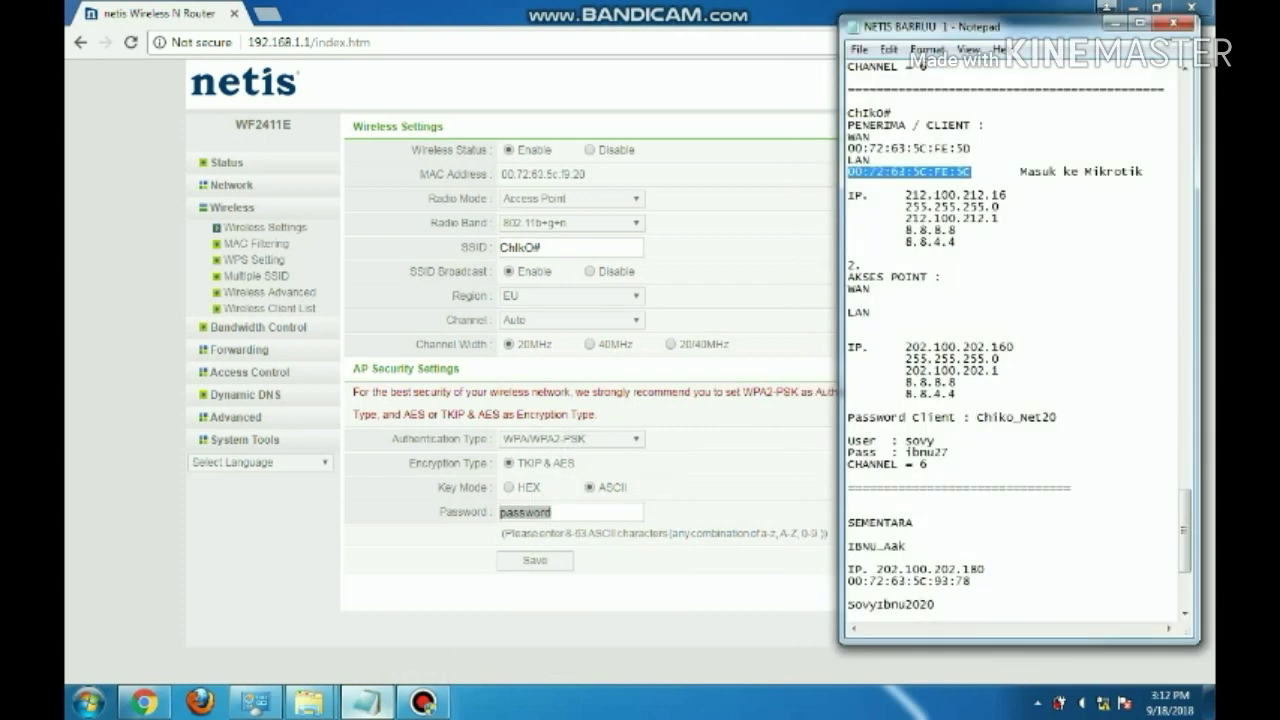
# - Copy the client password from the notes into the wireless Password field and save
pyautogui.doubleClick(1015, 417)
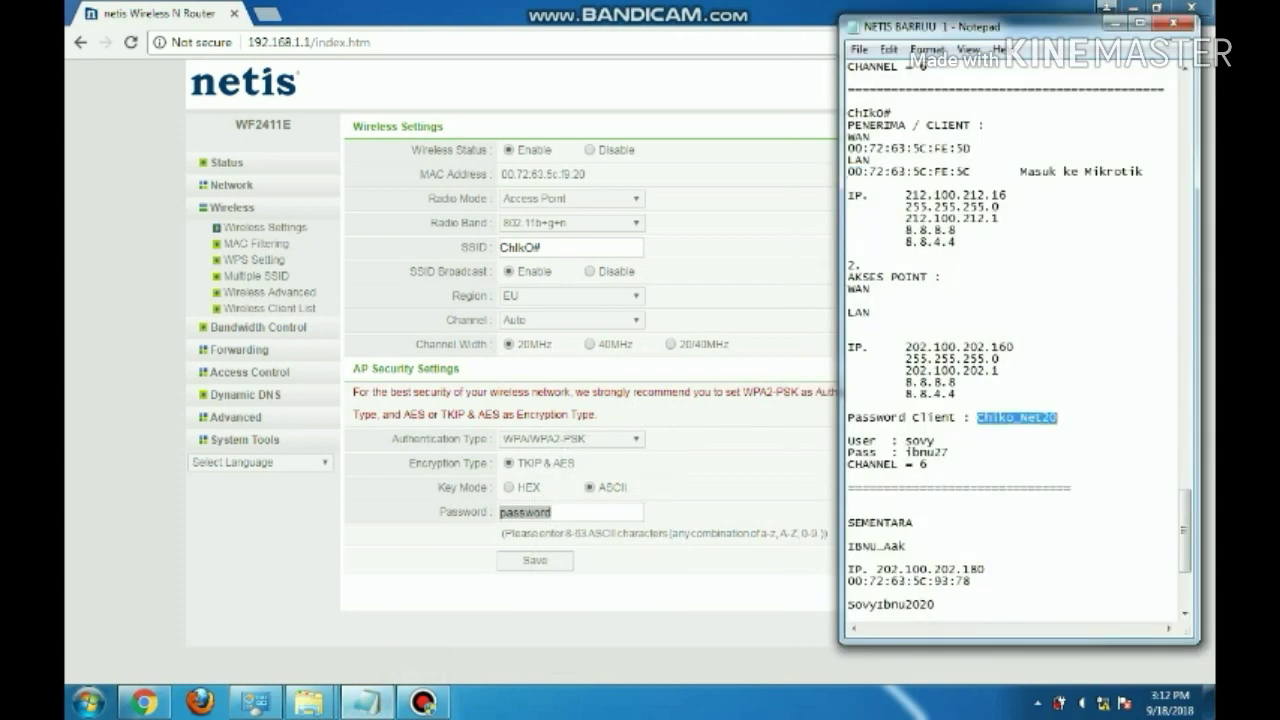
pyautogui.rightClick(978, 418)
pyautogui.click(1021, 477)
pyautogui.rightClick(545, 511)
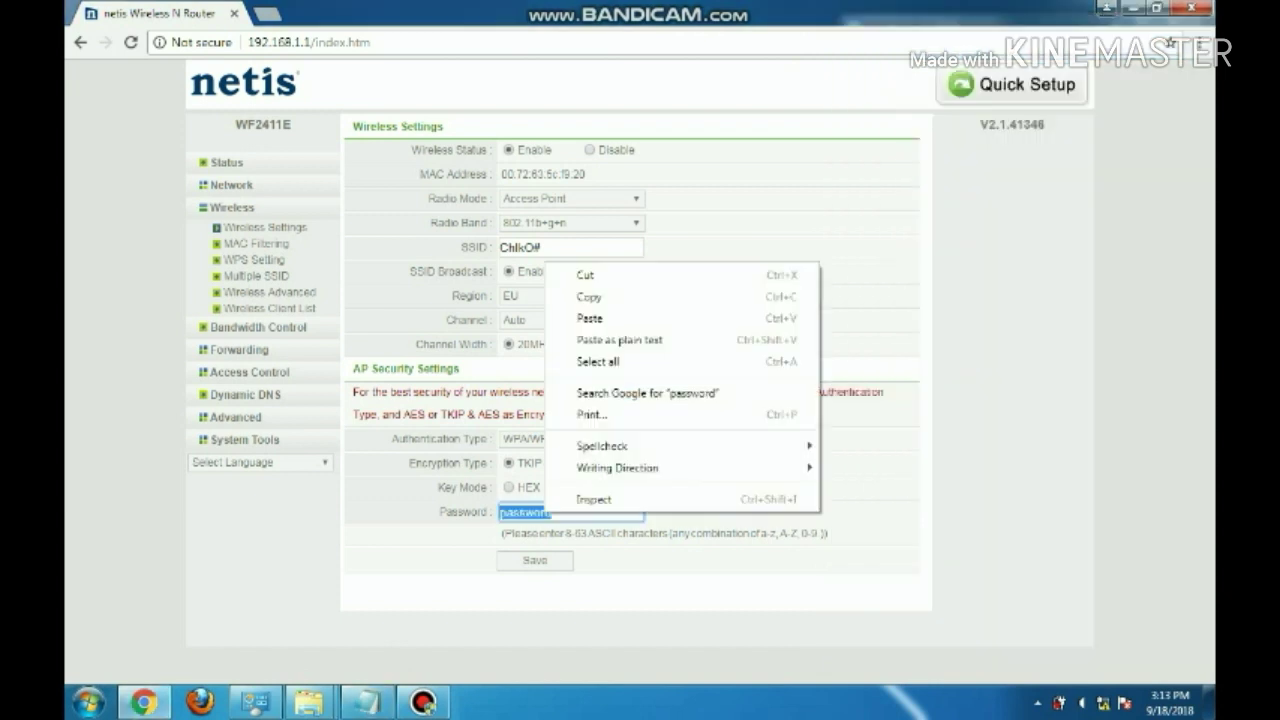
pyautogui.click(600, 317)
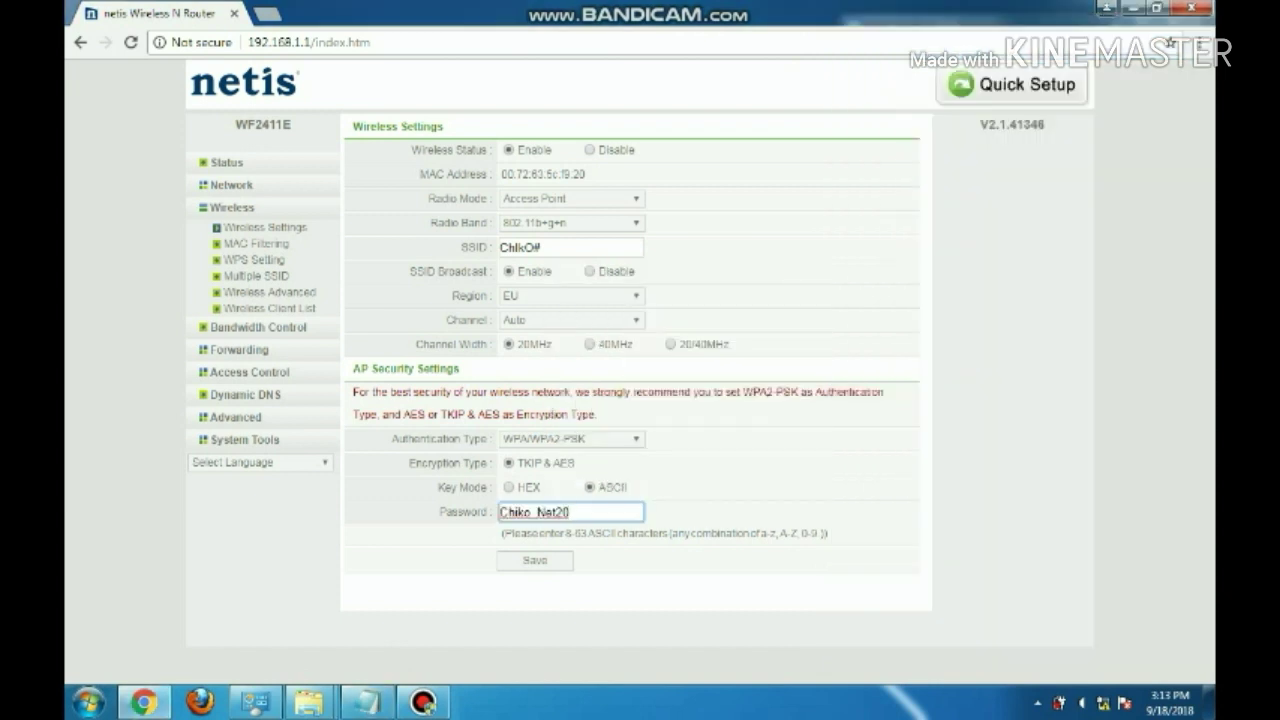
pyautogui.click(534, 560)
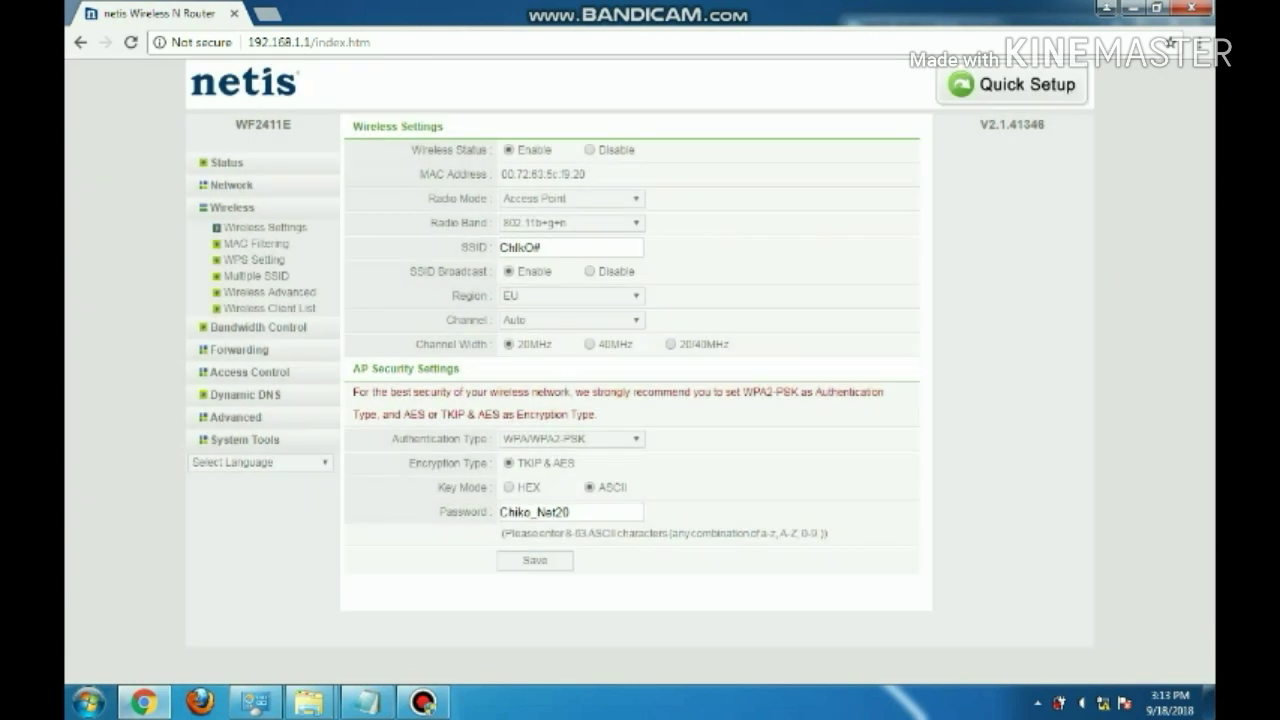
# - Browse MAC Filtering, WPS and Multiple SSID, then save Wireless Advanced Settings at 35% transmit power
pyautogui.click(256, 243)
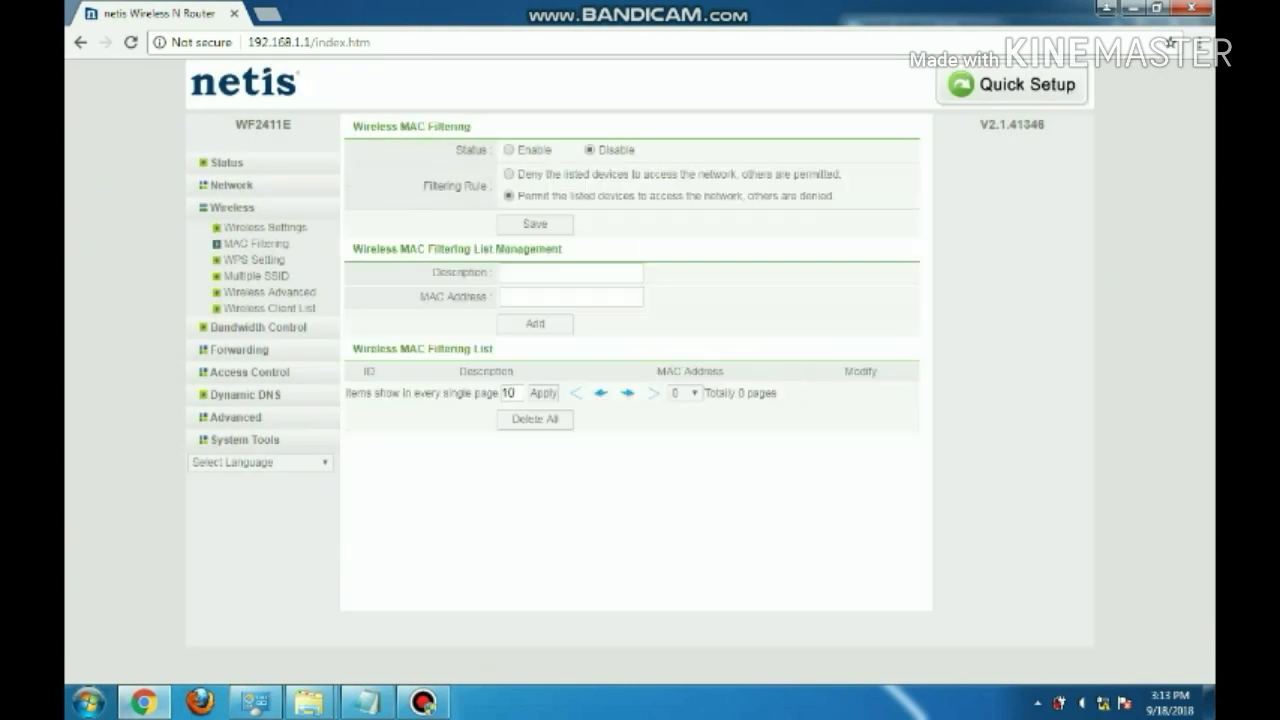
pyautogui.click(254, 259)
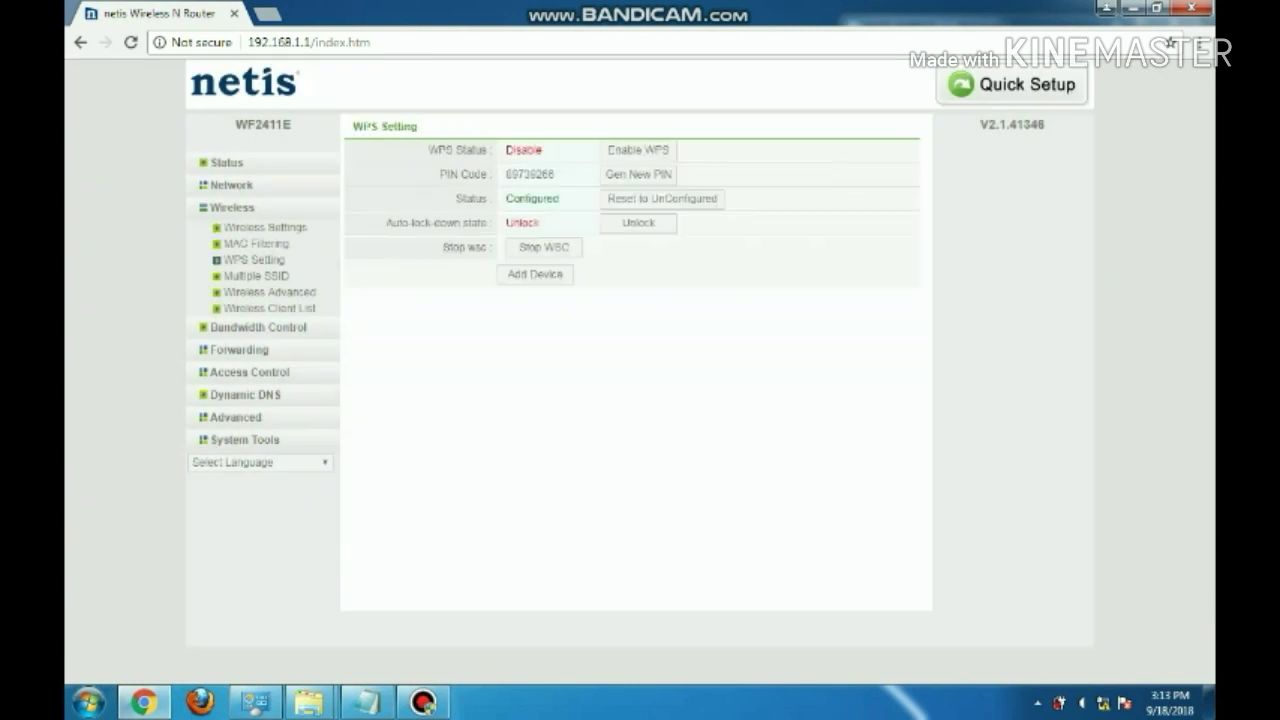
pyautogui.click(256, 275)
pyautogui.click(268, 292)
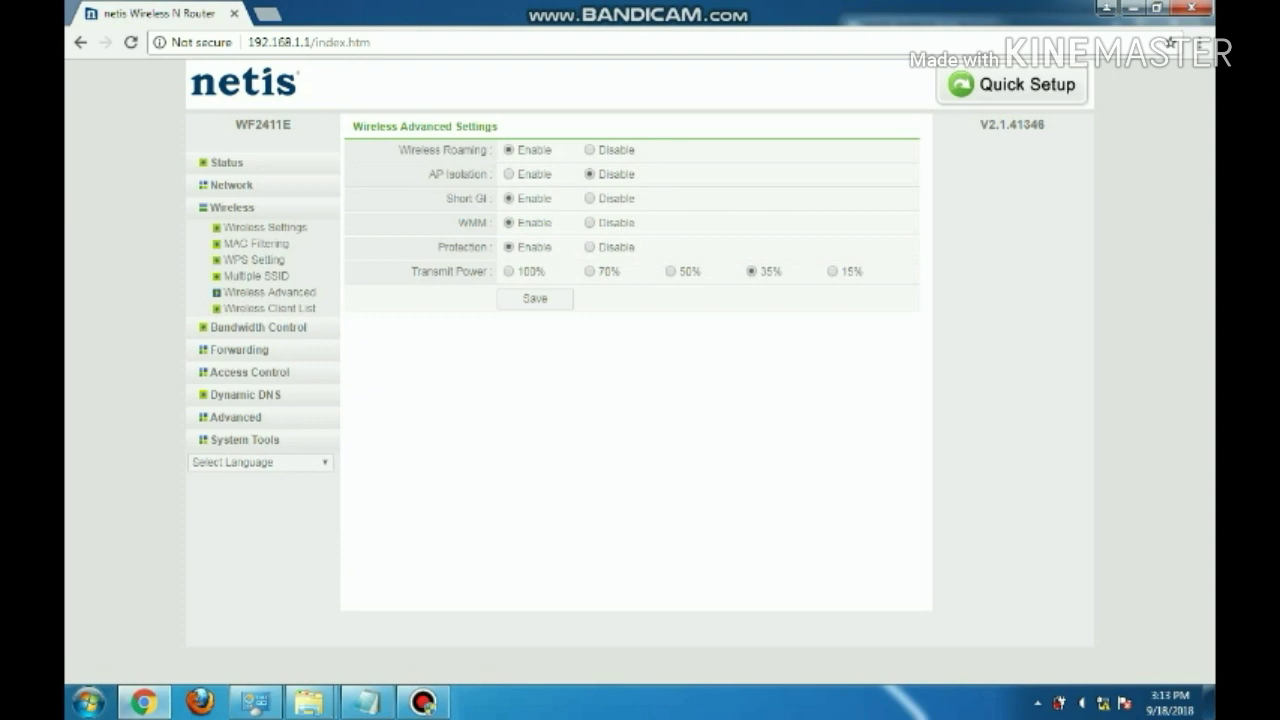
pyautogui.click(535, 298)
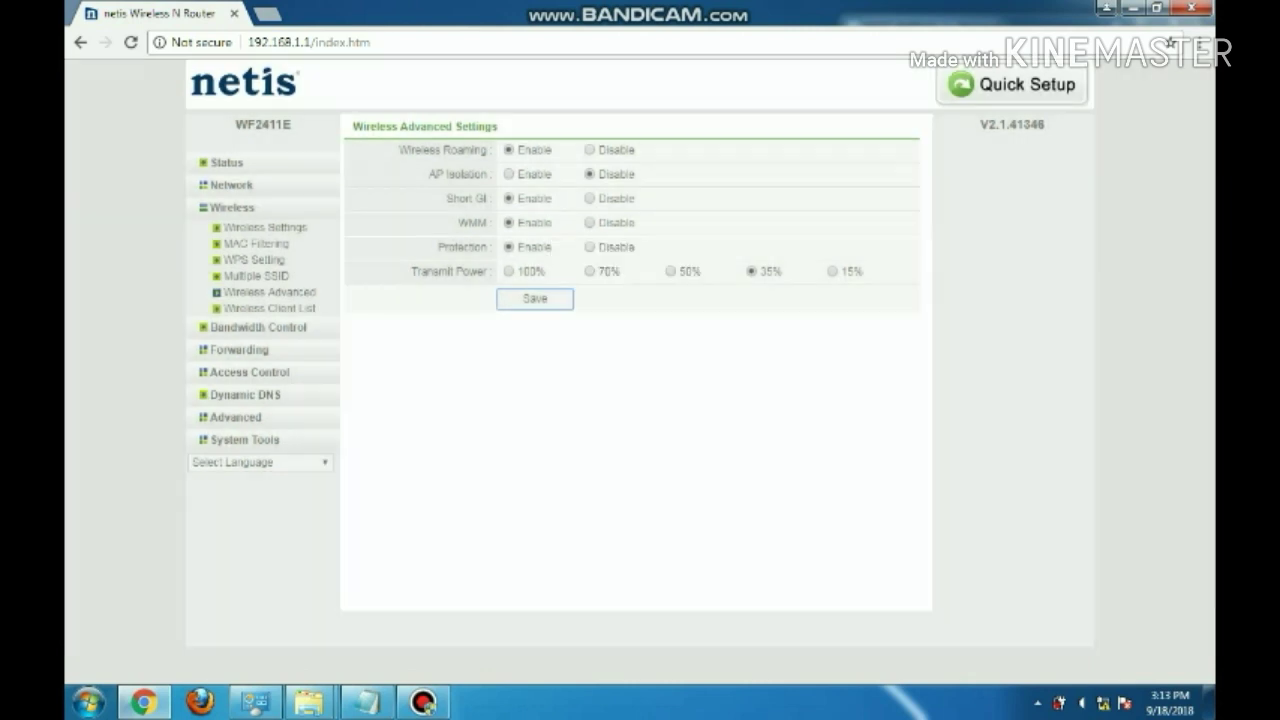
pyautogui.click(258, 327)
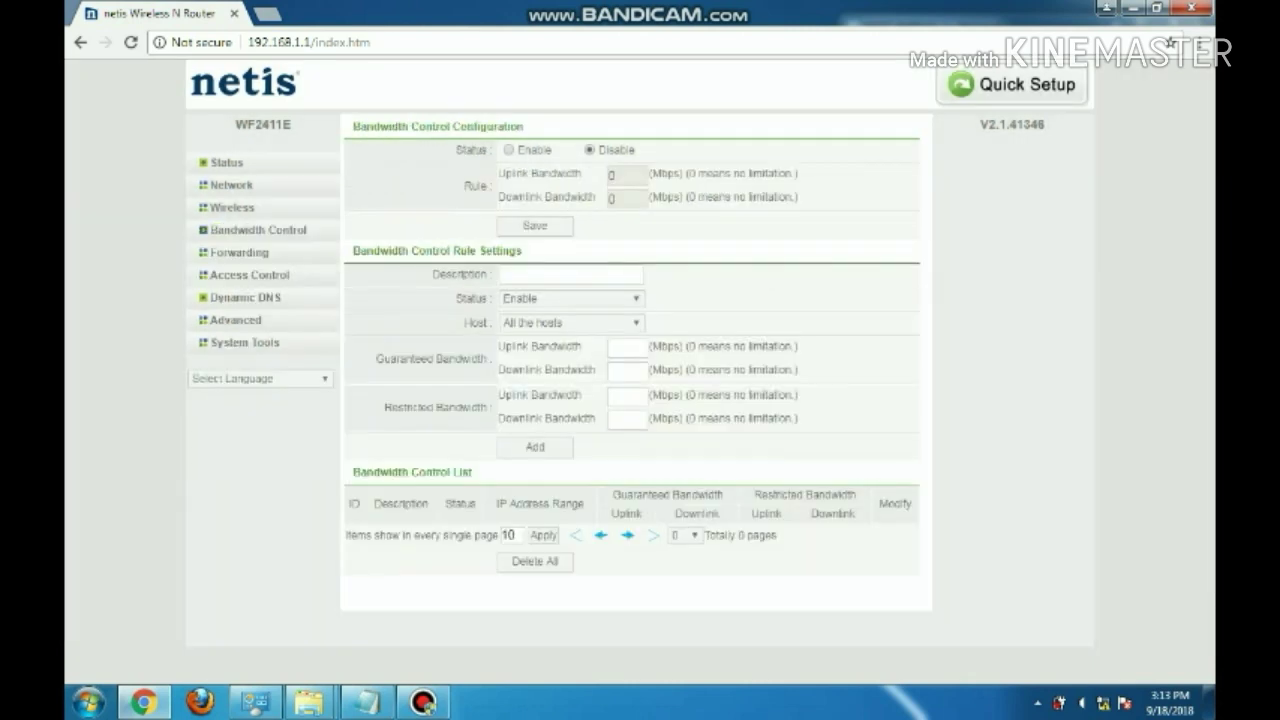
# - Enable bandwidth control with 1000 Mbps uplink and 4000 Mbps downlink, and save
pyautogui.click(509, 149)
pyautogui.doubleClick(612, 175)
pyautogui.write('1000')
pyautogui.click(614, 198)
pyautogui.press('BackSpace')
pyautogui.write('4000')
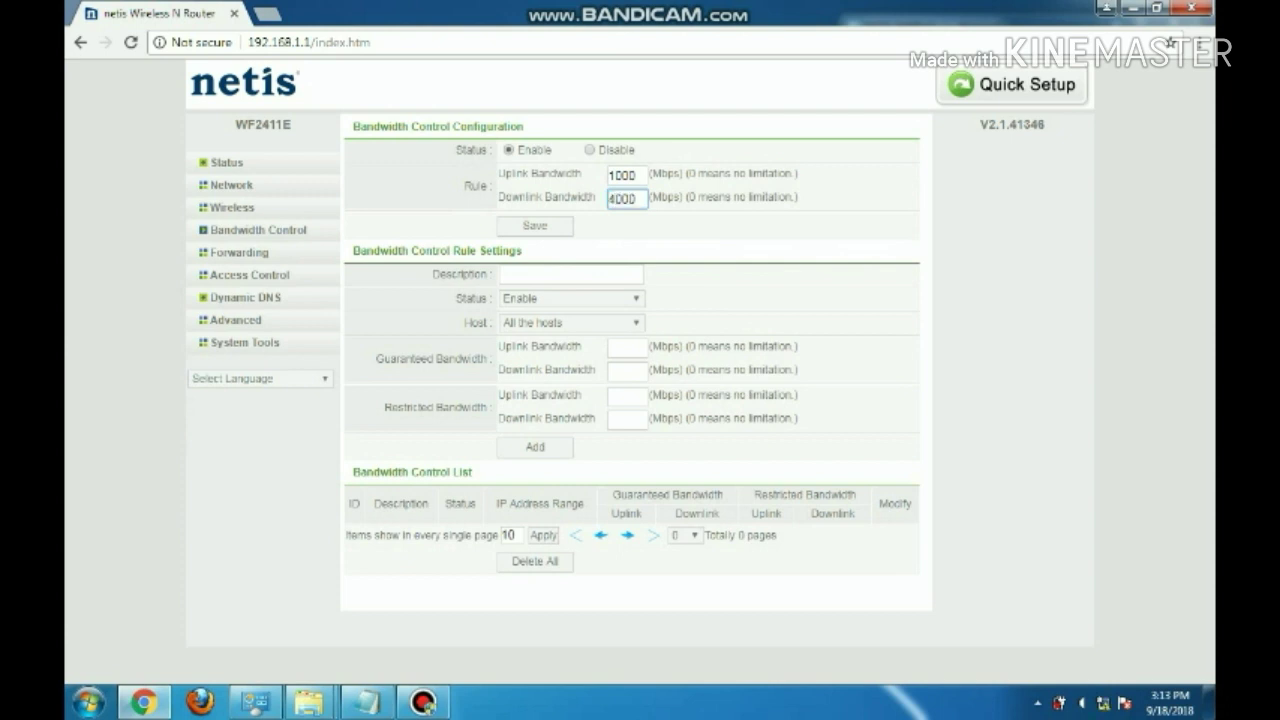
pyautogui.press('Return')
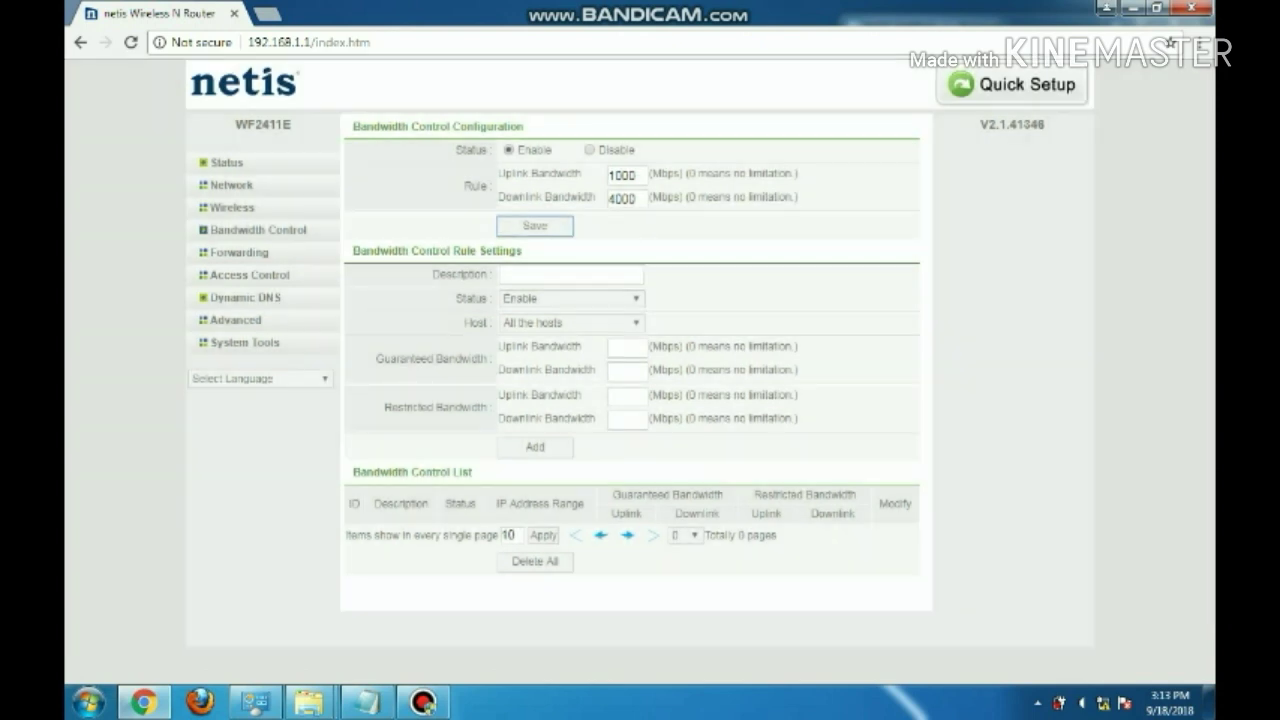
pyautogui.click(245, 297)
# - Browse the Virtual Servers, UPnP, FTP Private Port, IP Filtering, Dynamic DNS and IGMP pages
pyautogui.click(249, 274)
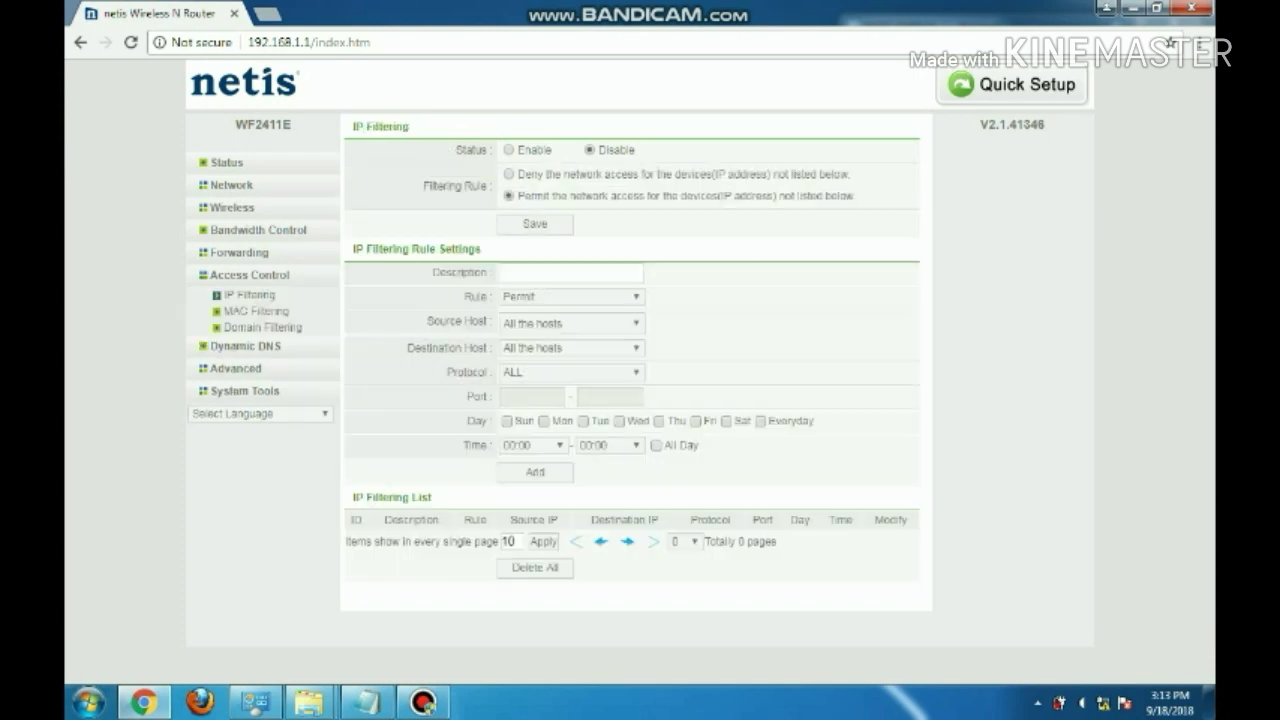
pyautogui.click(239, 252)
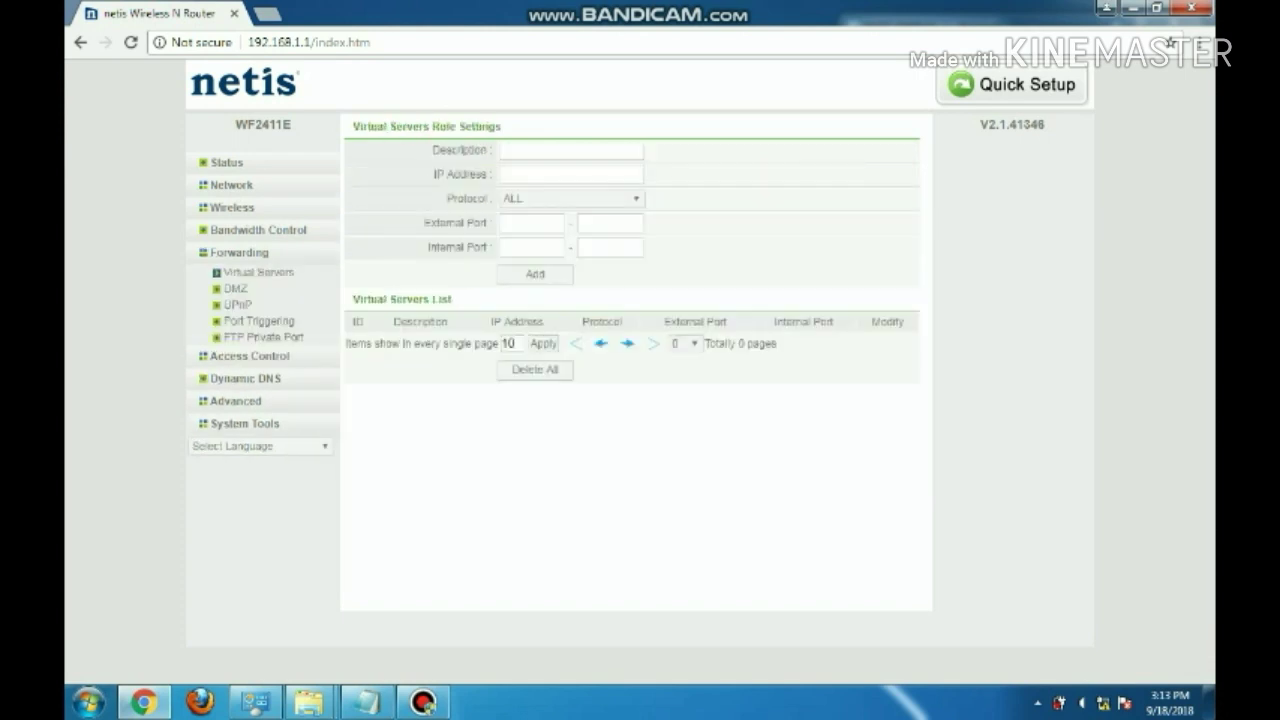
pyautogui.click(258, 229)
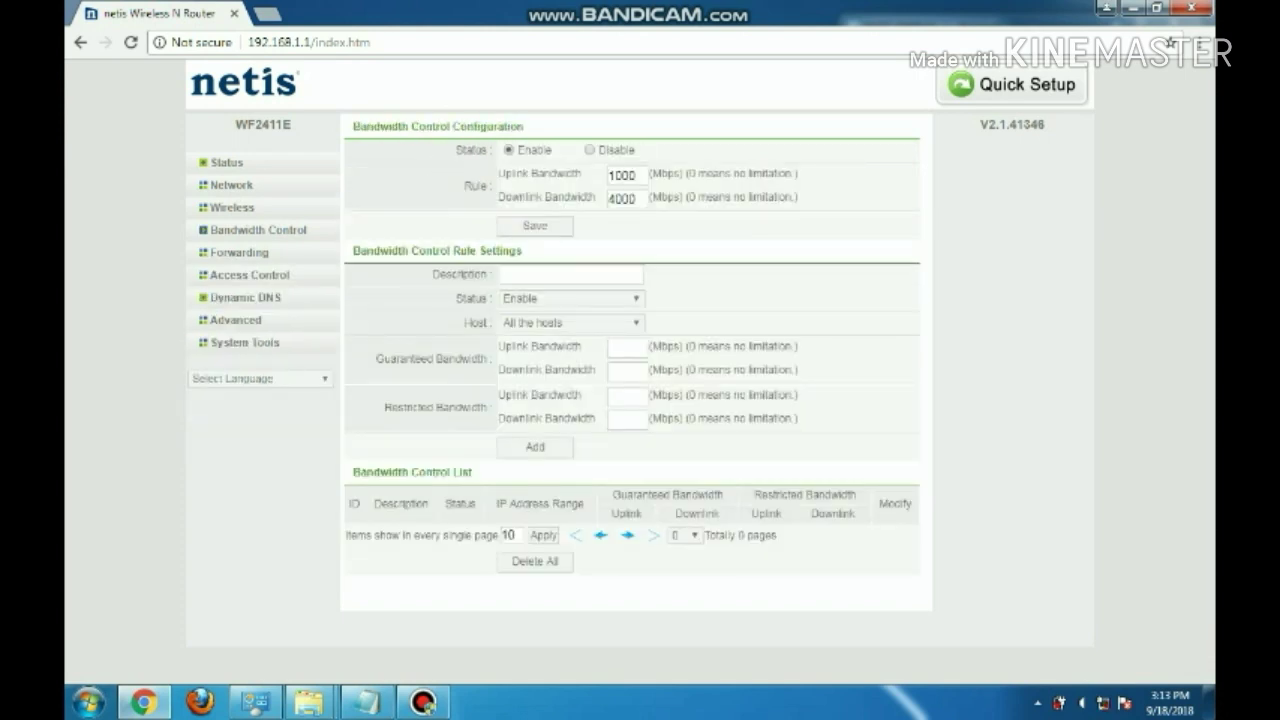
pyautogui.click(239, 252)
pyautogui.click(237, 304)
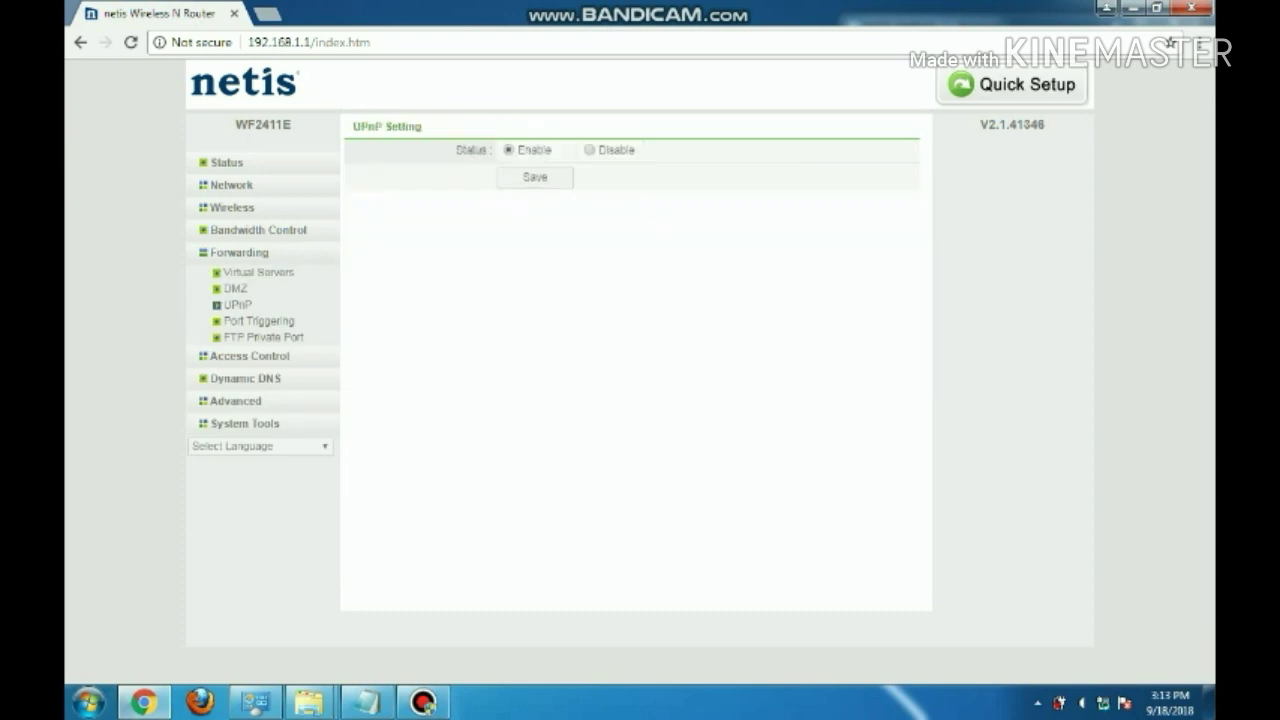
pyautogui.click(263, 337)
pyautogui.click(249, 356)
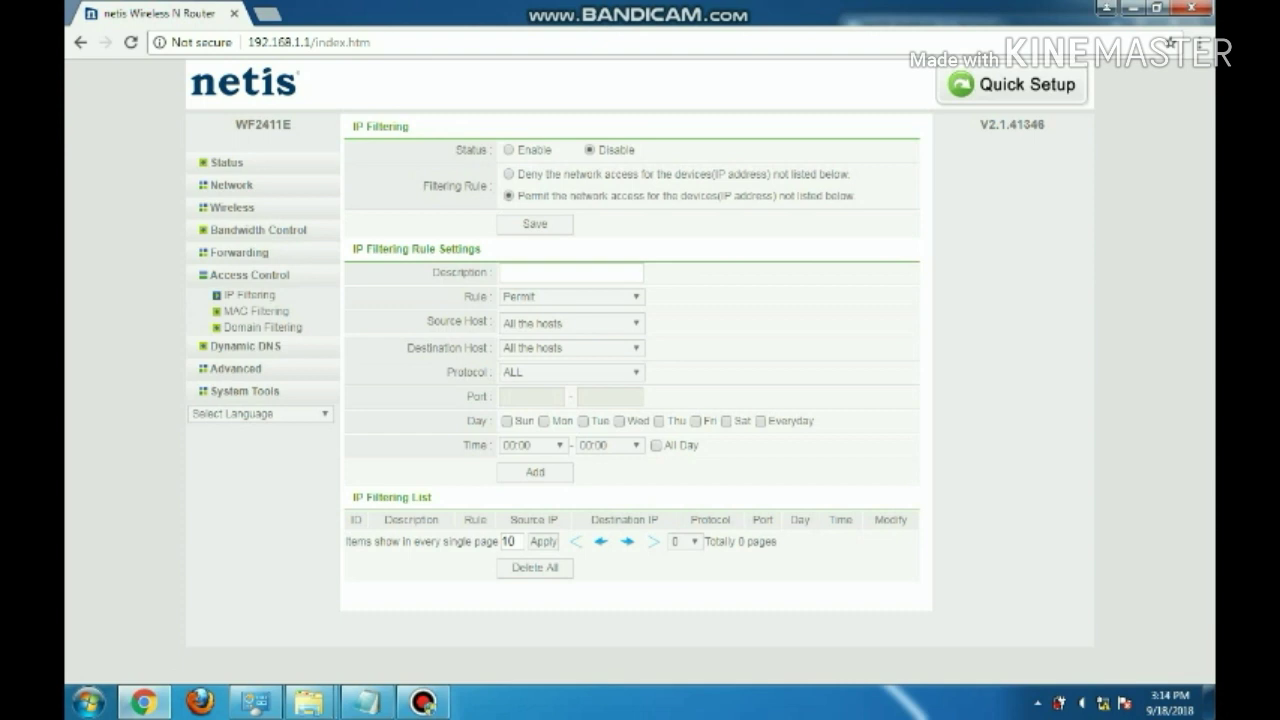
pyautogui.click(245, 345)
pyautogui.click(235, 320)
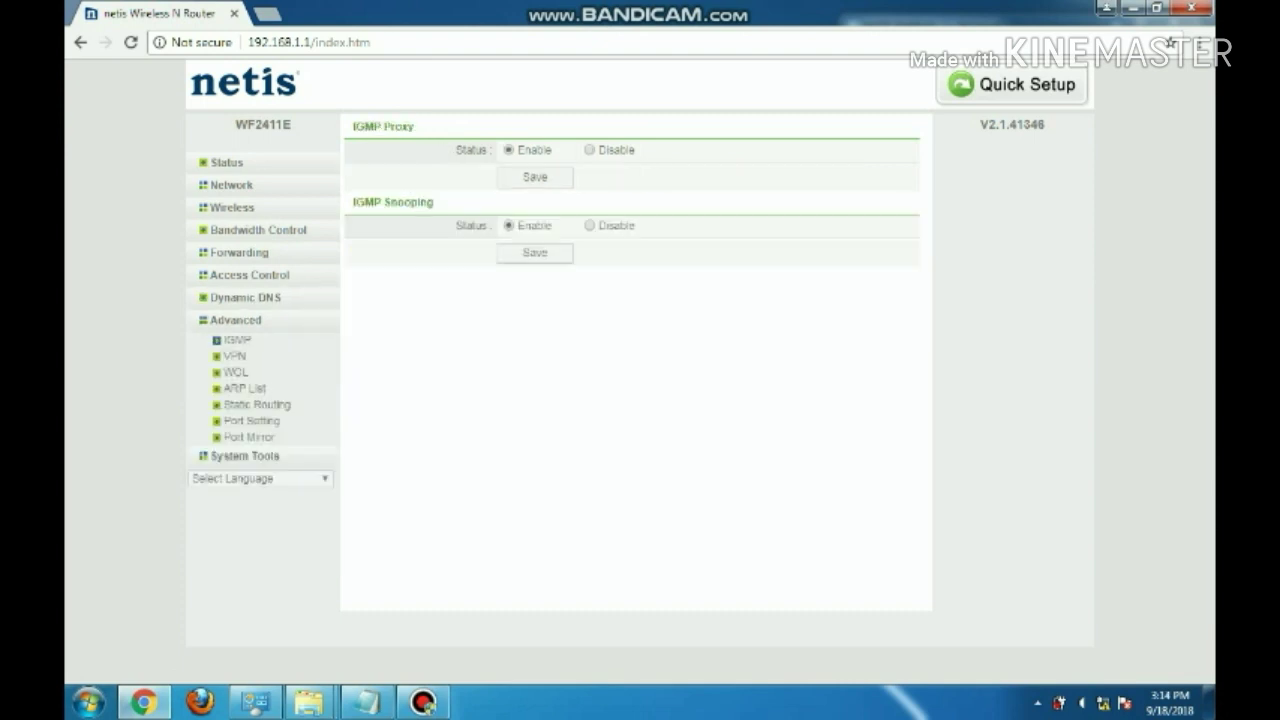
# - Enable remote management on port 8080 under System Tools and save it
pyautogui.click(244, 456)
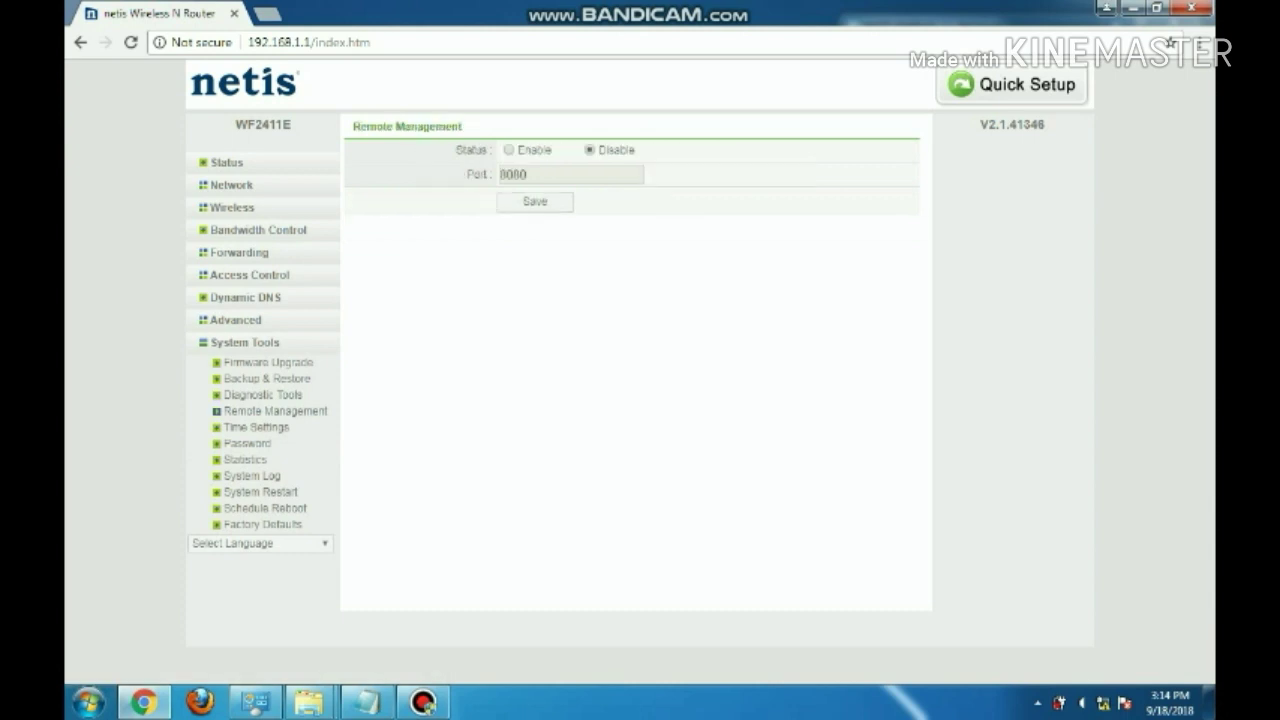
pyautogui.click(509, 149)
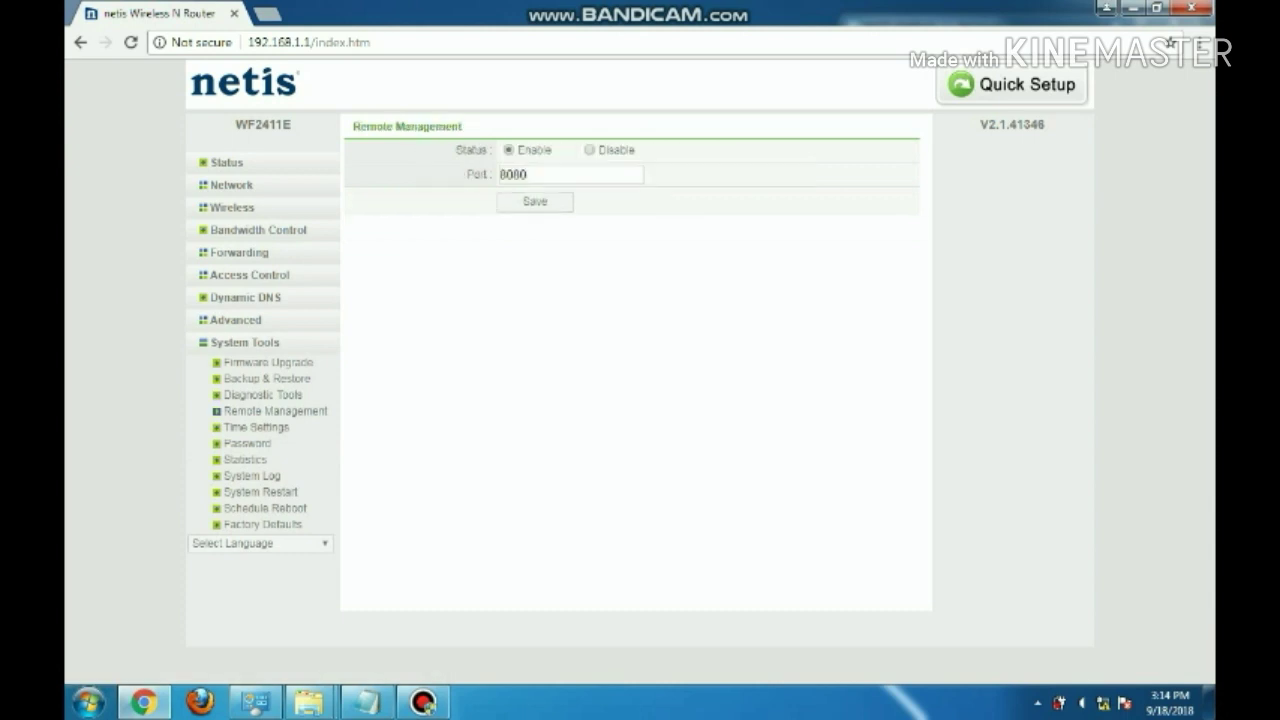
pyautogui.click(535, 201)
# - In Time Settings, choose (GMT+7:00) Bangkok, Jakarta, Hanoi and save
pyautogui.click(256, 427)
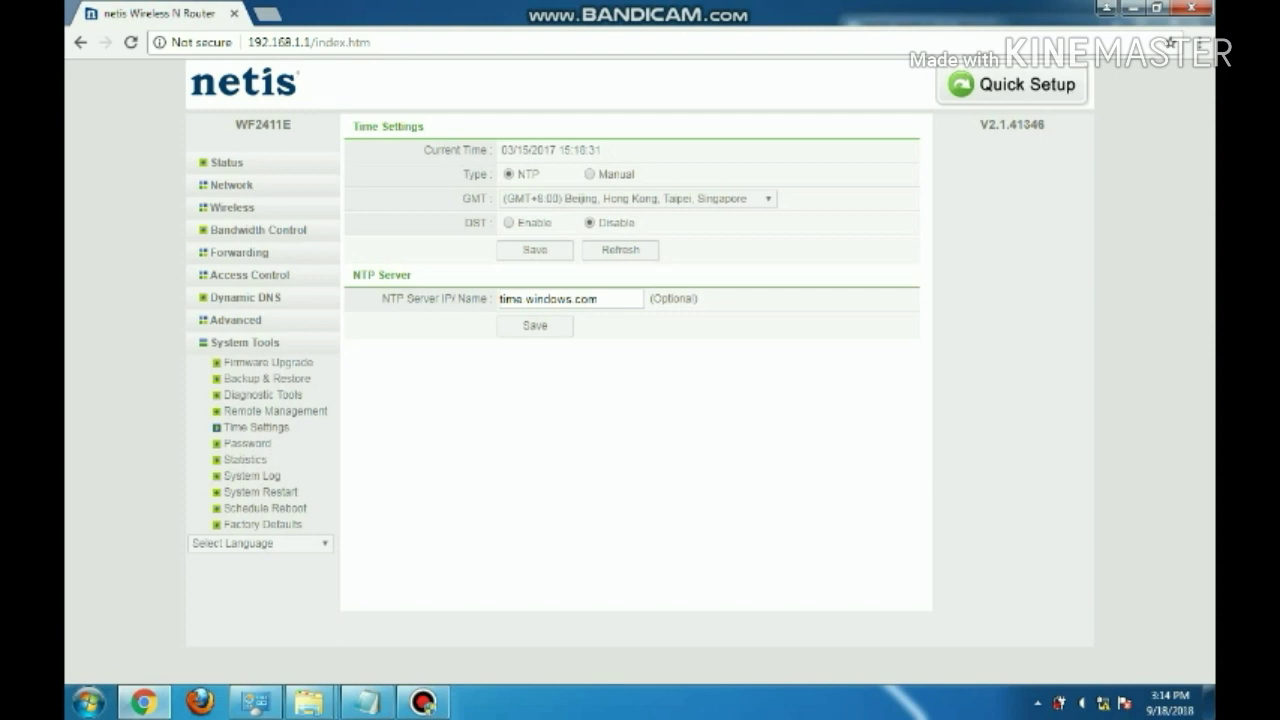
pyautogui.click(637, 198)
pyautogui.click(580, 460)
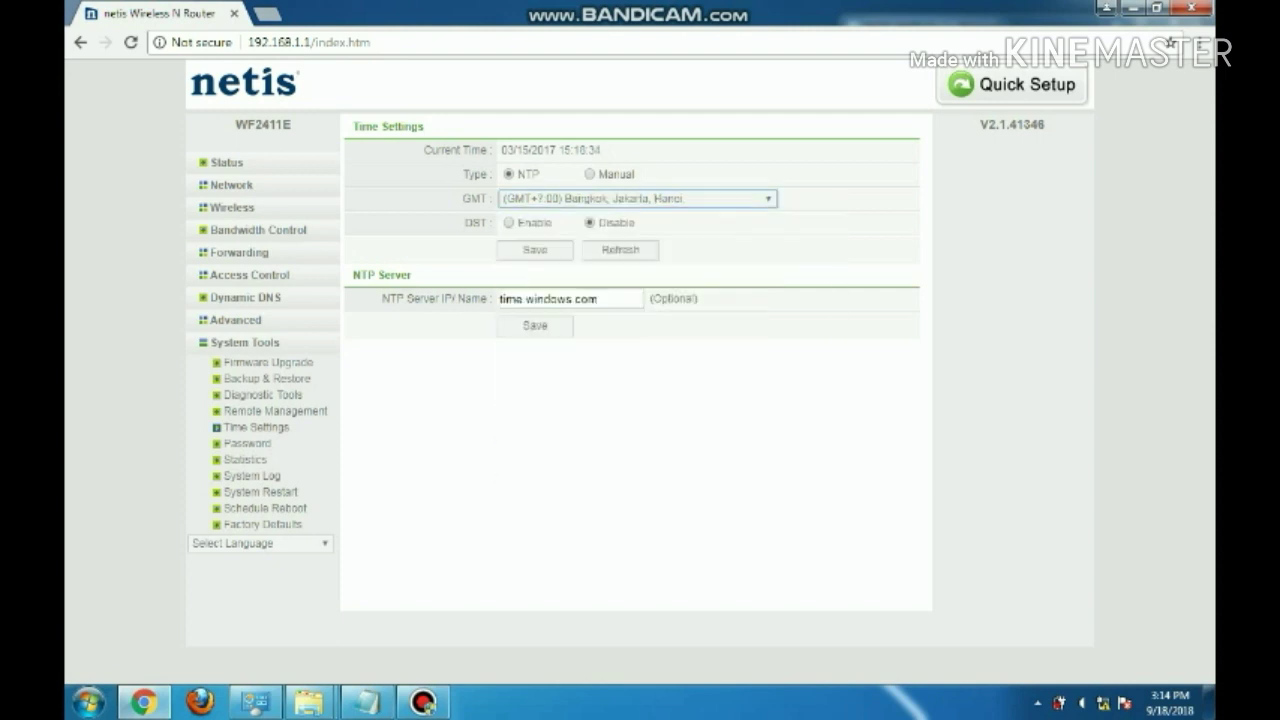
pyautogui.click(535, 249)
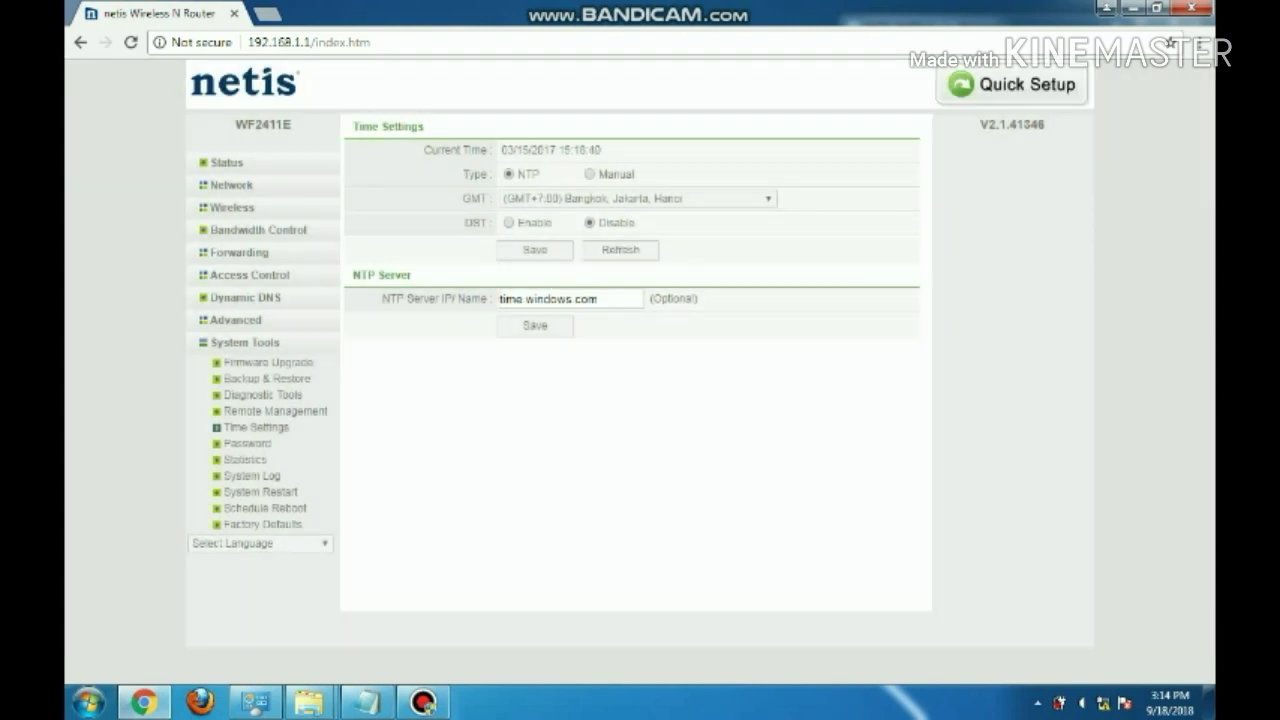
pyautogui.click(247, 443)
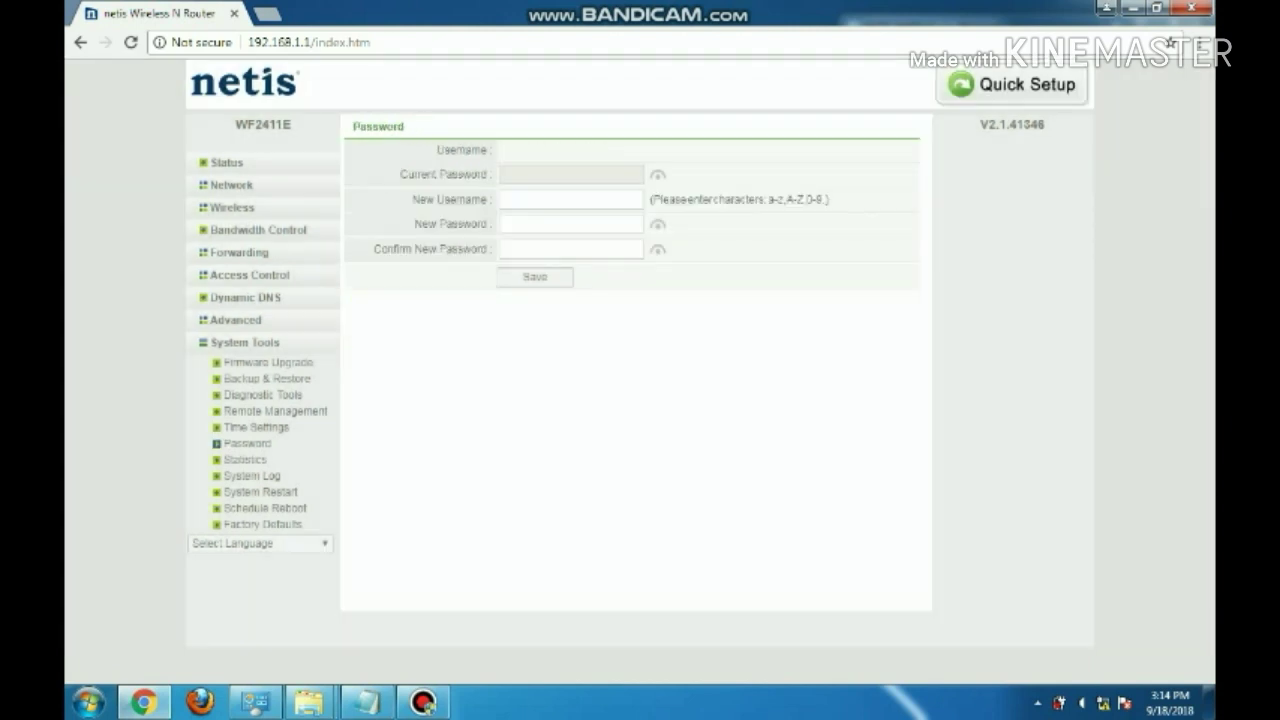
# - Replace the router's admin login with a new username and password, confirmed and saved
pyautogui.click(570, 199)
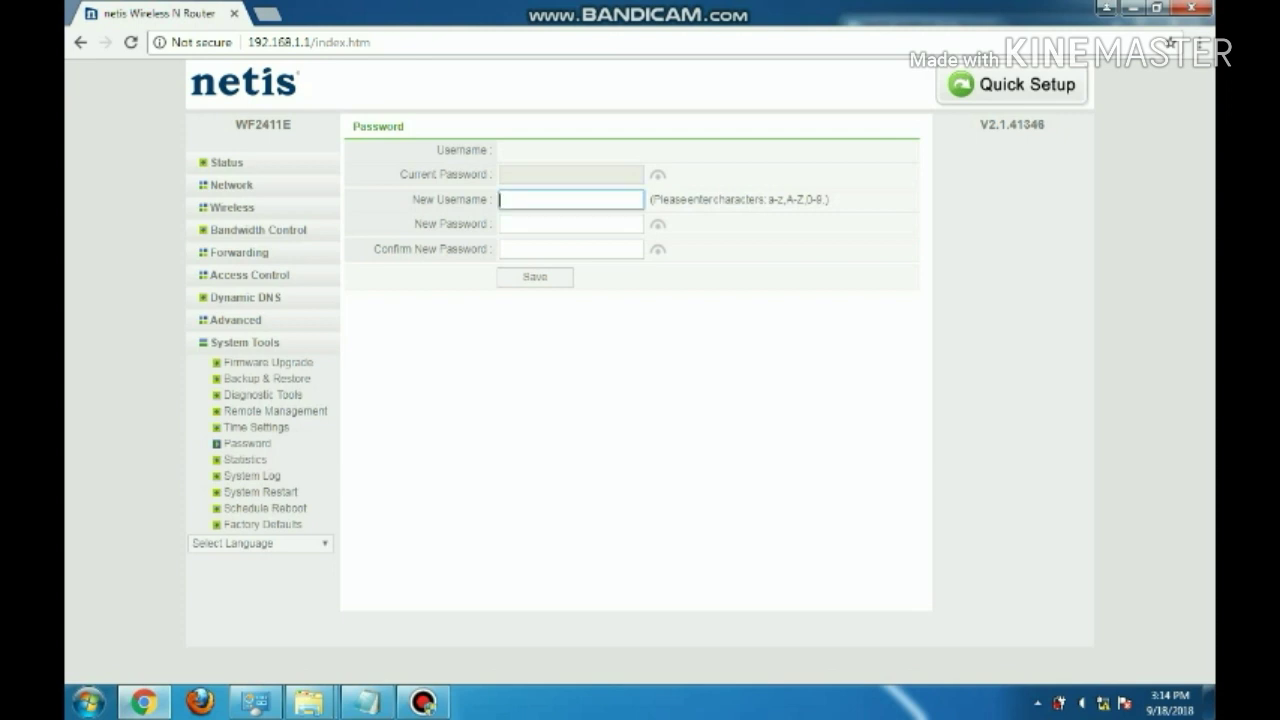
pyautogui.write('sovy')
pyautogui.click(570, 224)
pyautogui.write('******')
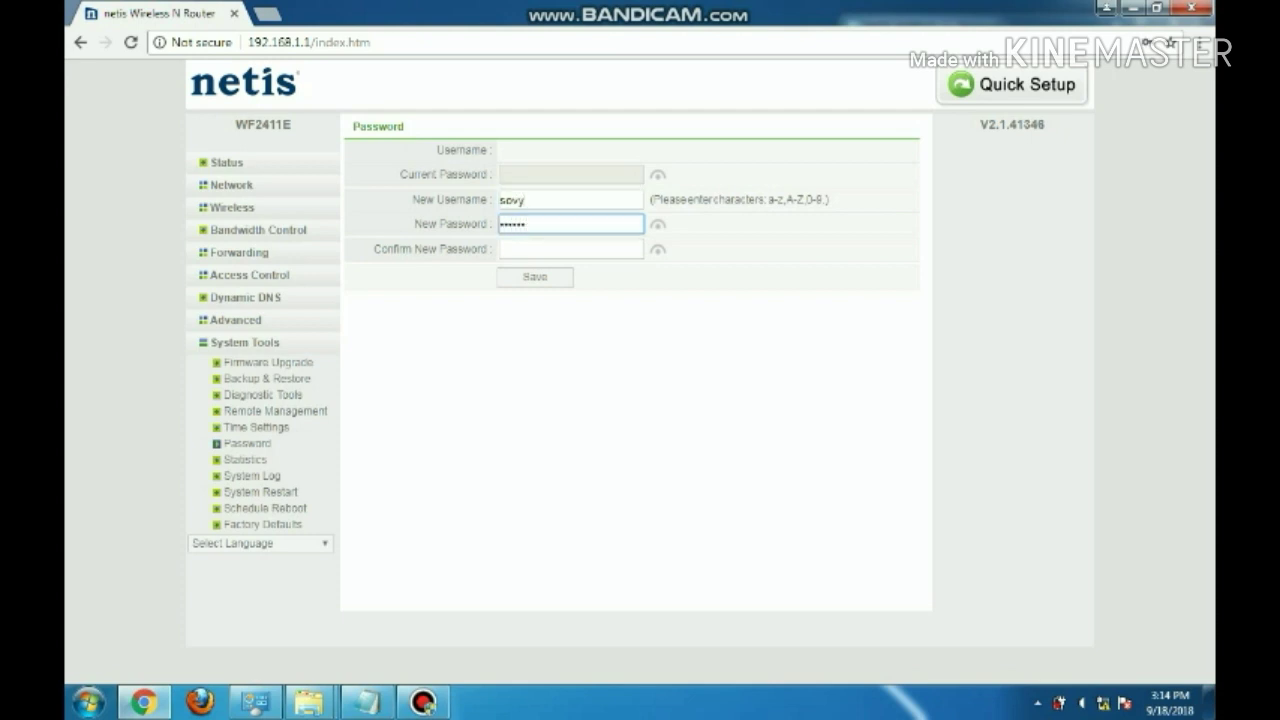
pyautogui.click(570, 249)
pyautogui.write('******')
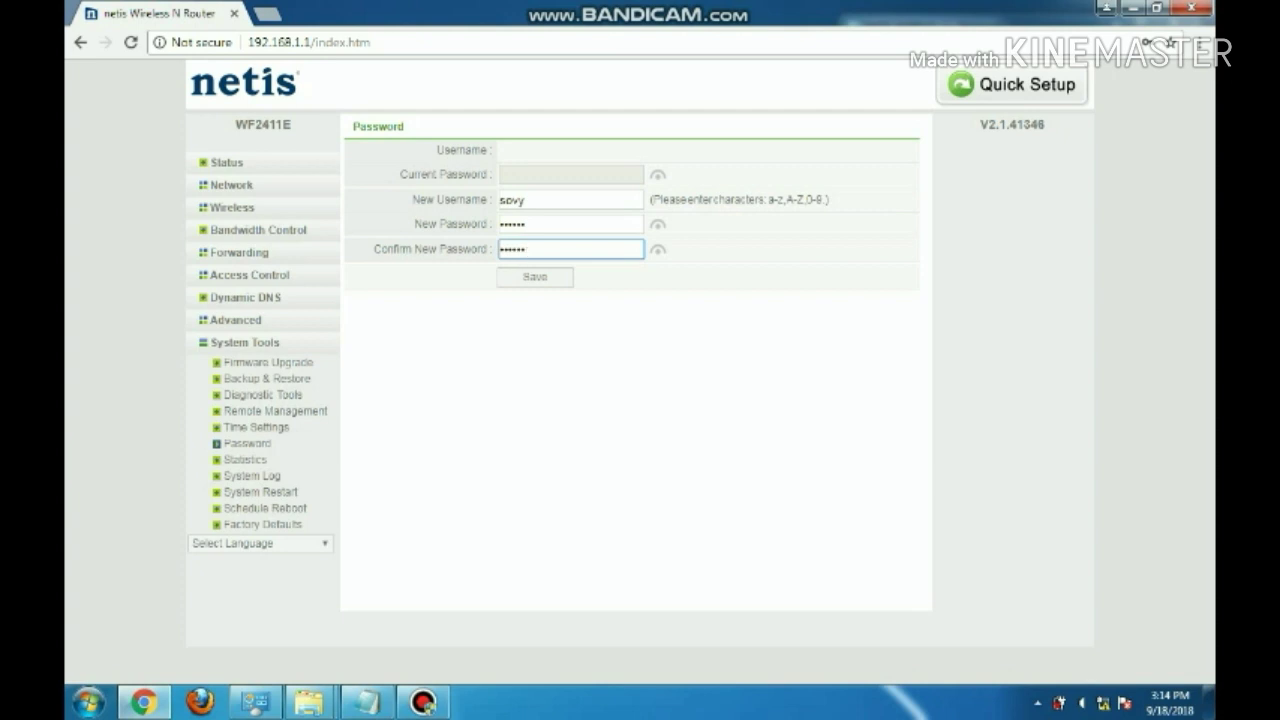
pyautogui.click(535, 276)
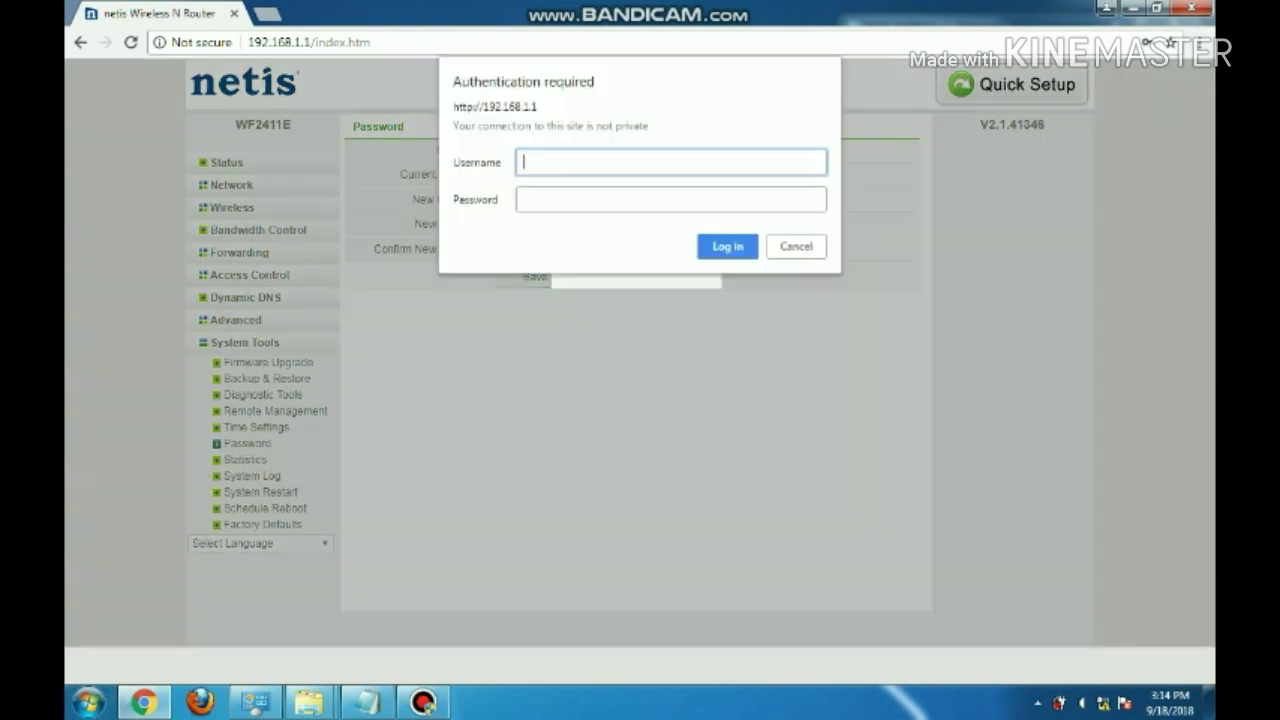
# - Sign back in at the Authentication prompt using the new admin username and password
pyautogui.write('sovy')
pyautogui.press('Tab')
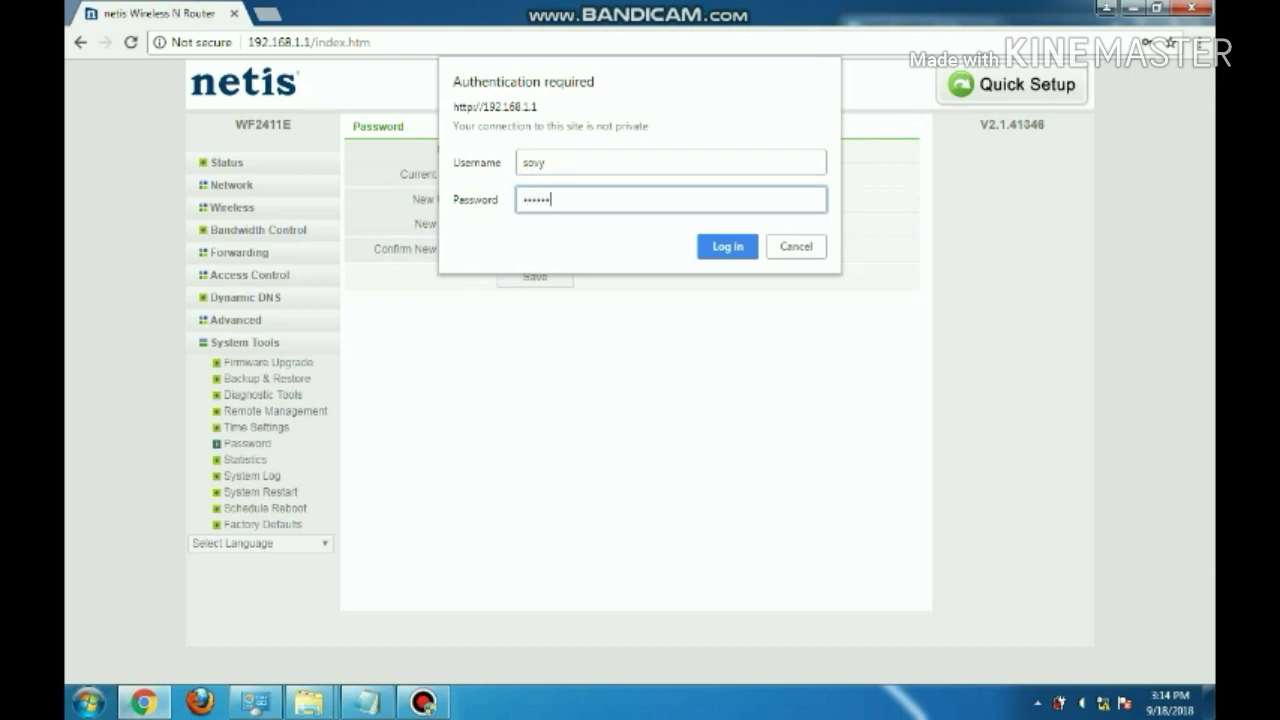
pyautogui.press('Return')
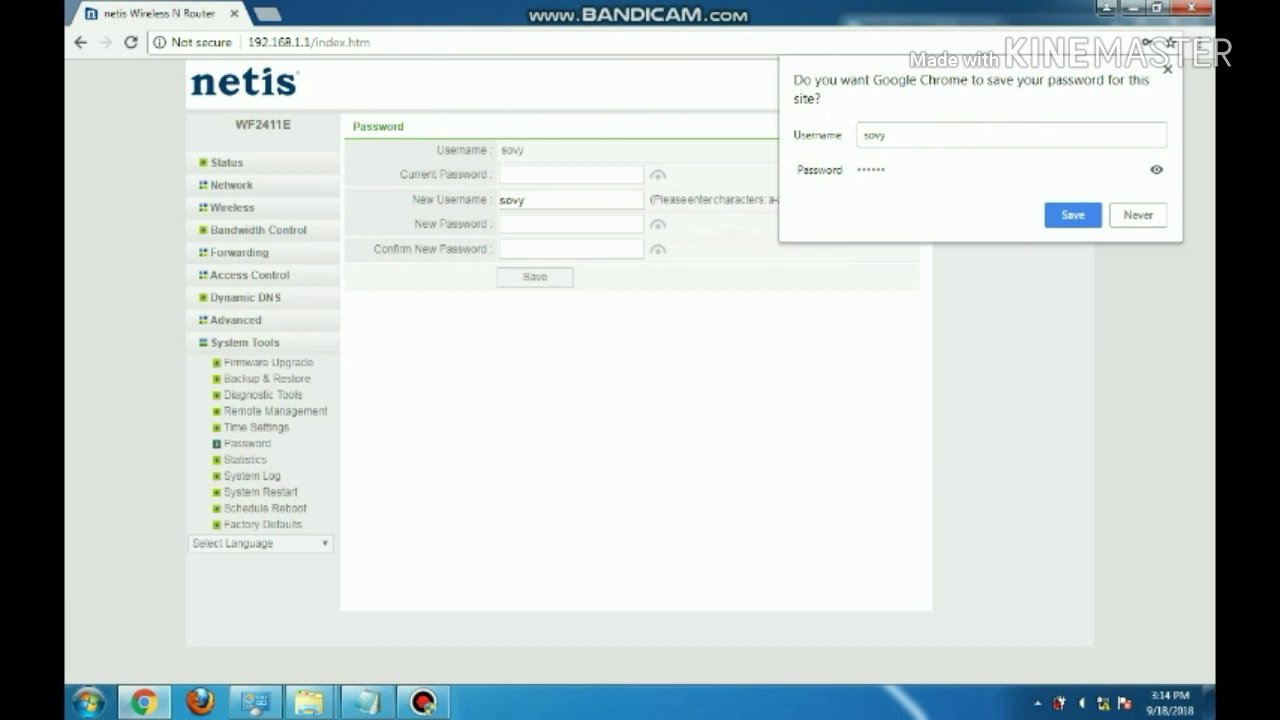
# - Dismiss Chrome's save-password offer and minimise the browser to reveal the Notepad setup notes
pyautogui.press('Return')
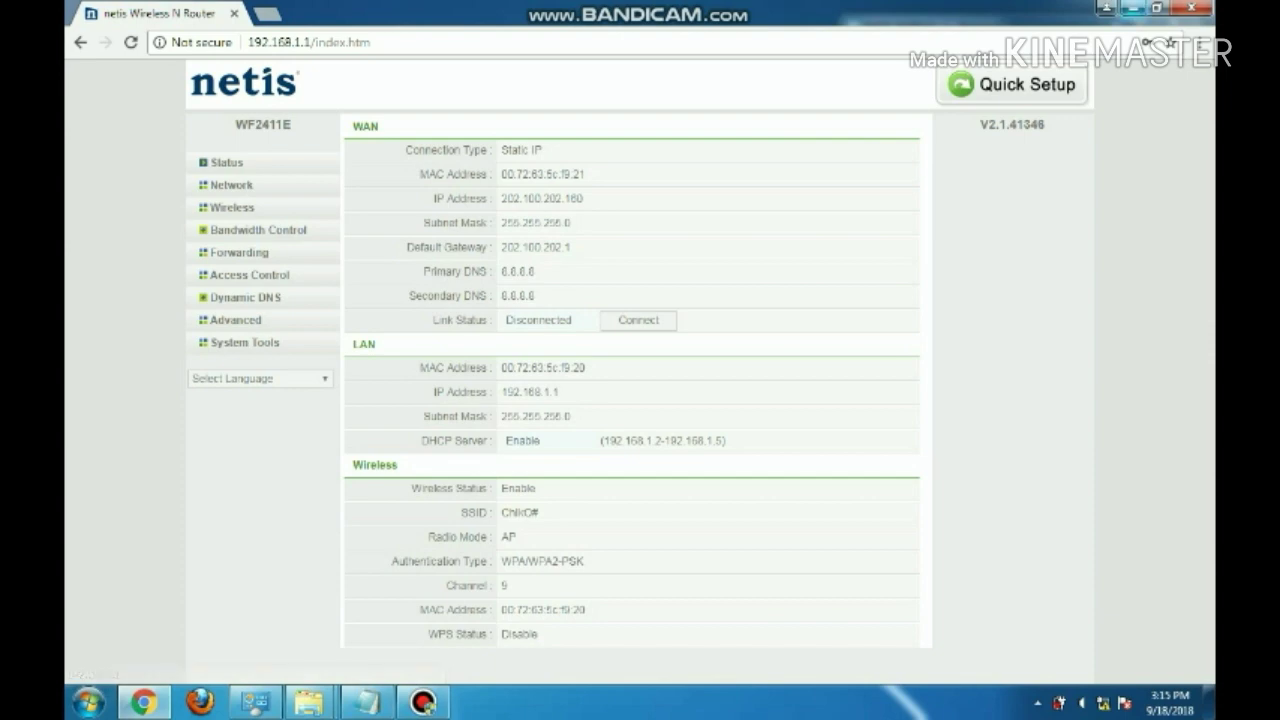
pyautogui.click(1133, 8)
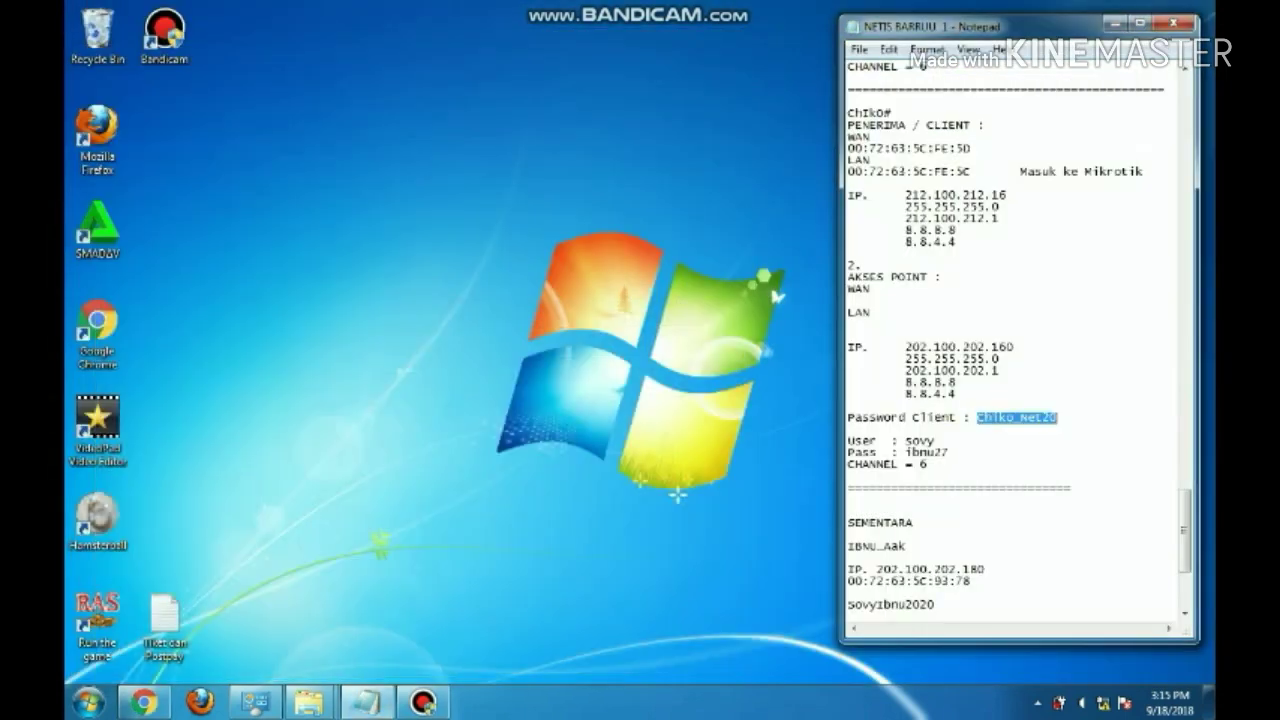